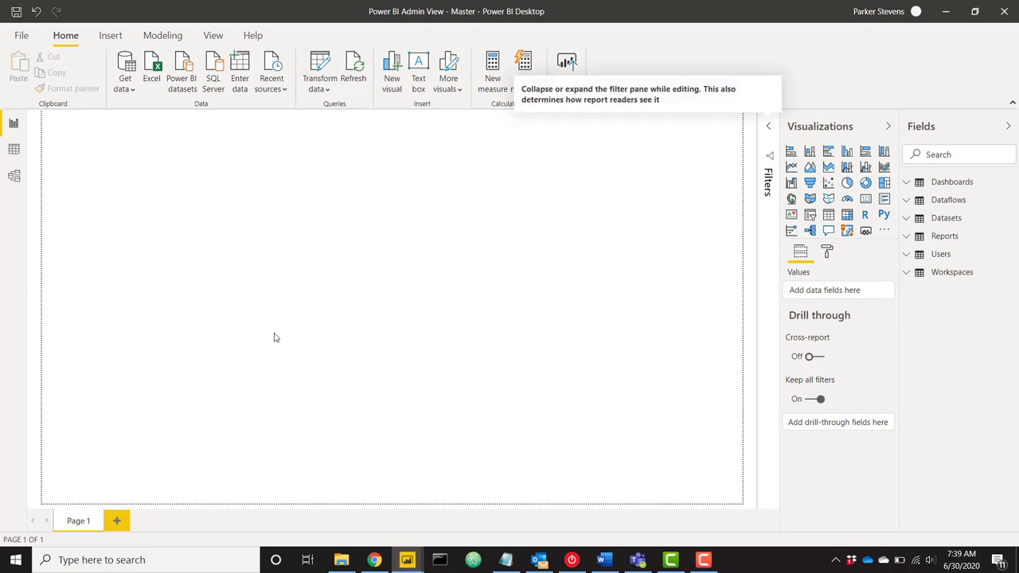
In the Data query, delete the Invoked Custom Function step so only Column1 (values 1–10) remains.
{"action": "mouse_move", "coordinate": [406, 557]}
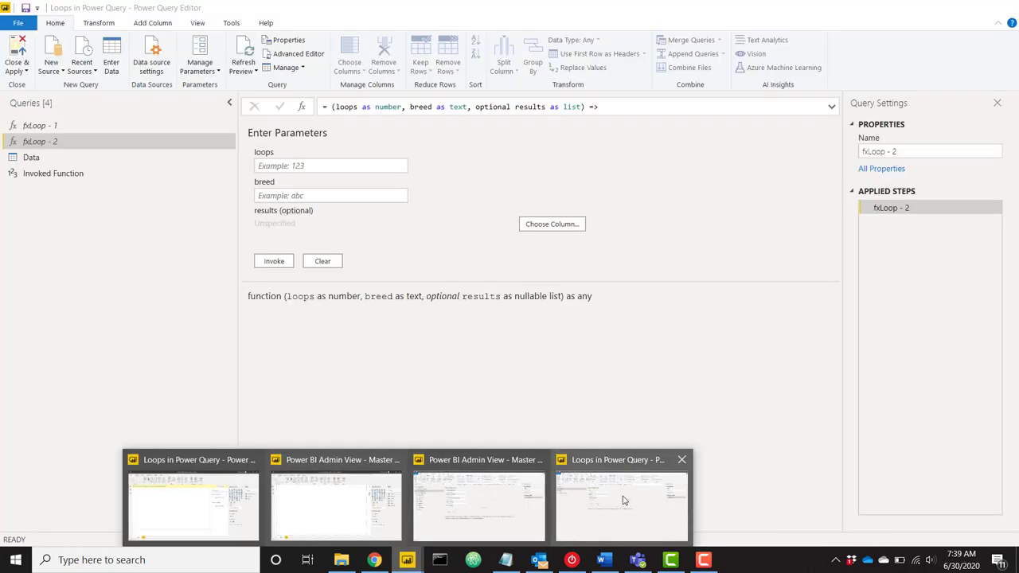
{"action": "left_click", "coordinate": [624, 500]}
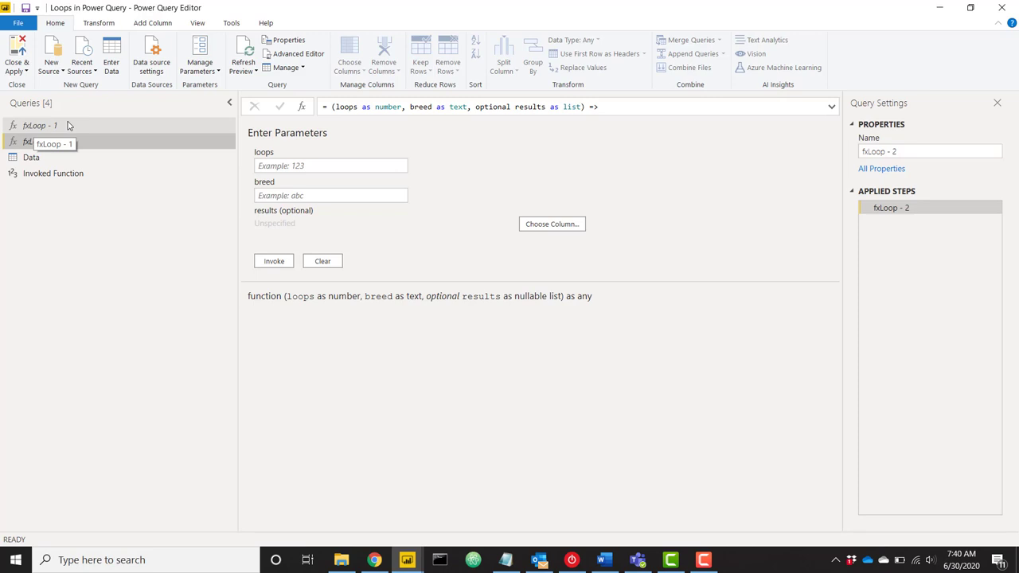
{"action": "left_click", "coordinate": [51, 164]}
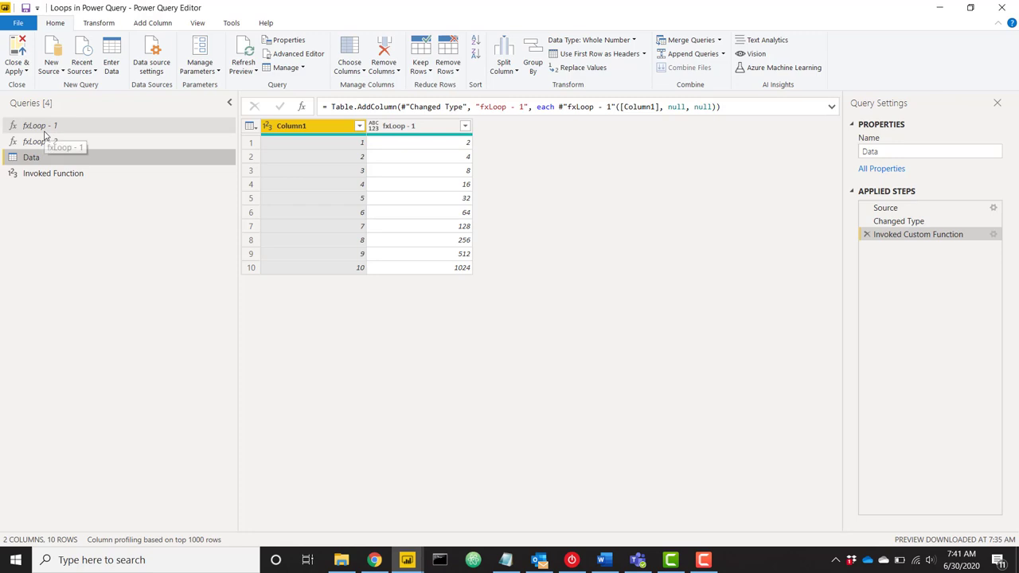
{"action": "left_click", "coordinate": [867, 235]}
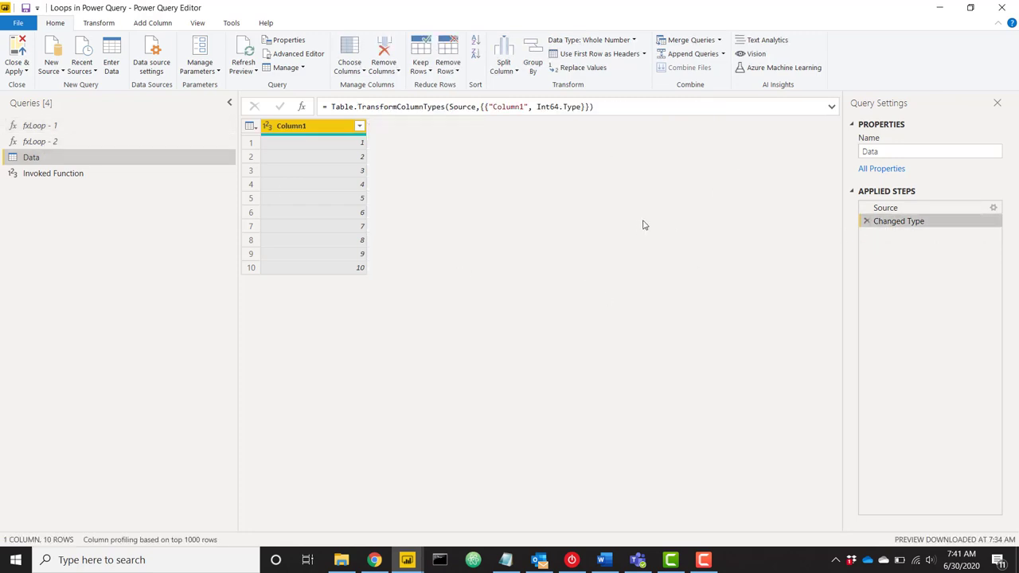
Create a new blank query, Query1, and open its M code in the Advanced Editor.
{"action": "left_click", "coordinate": [50, 67]}
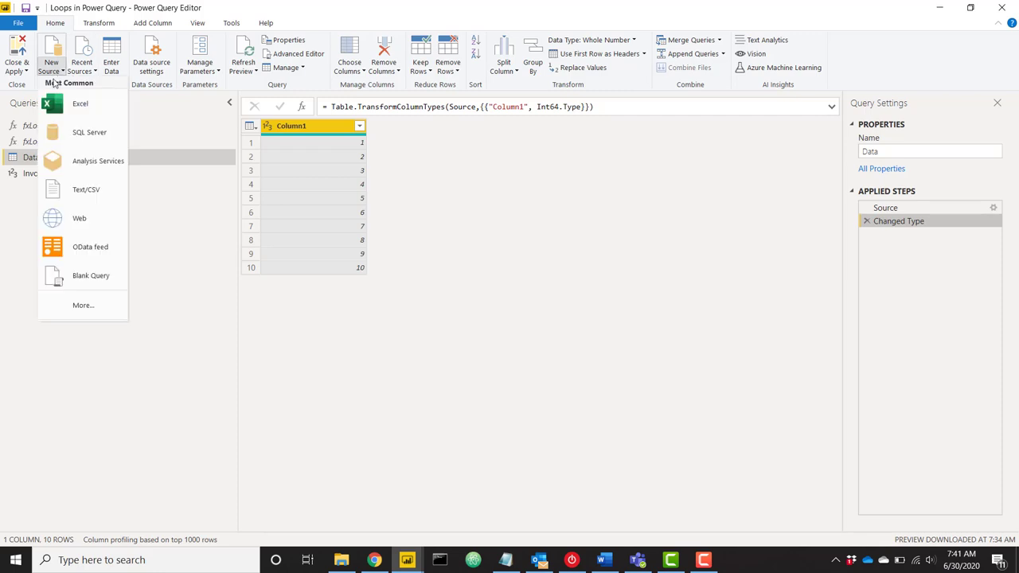
{"action": "left_click", "coordinate": [76, 274]}
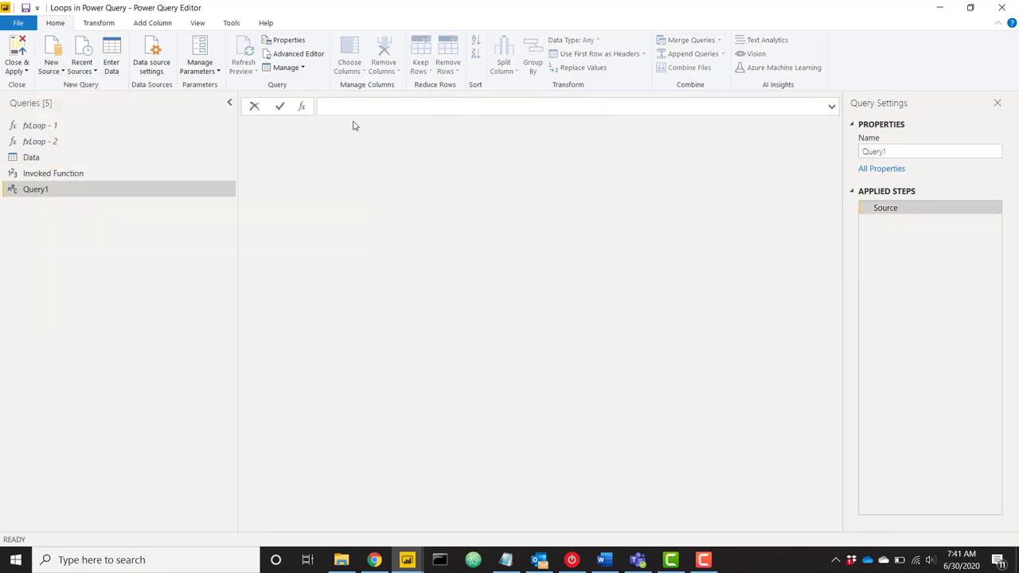
{"action": "left_click", "coordinate": [307, 55]}
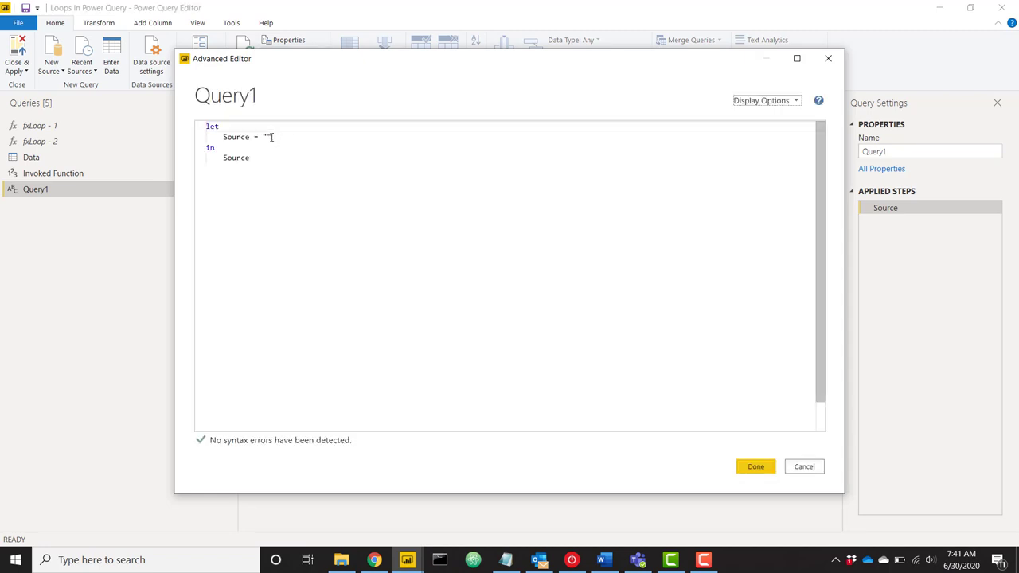
{"action": "left_click", "coordinate": [271, 137]}
Add the header '(totalLoops as number, Loop as number, Value as number) =>' above let.
{"action": "left_click", "coordinate": [207, 126]}
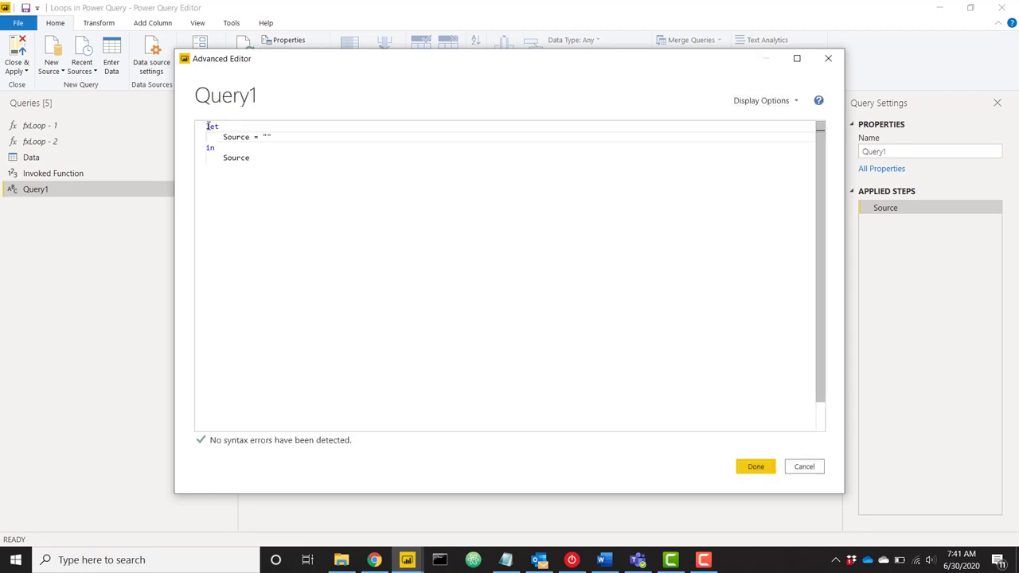
{"action": "key", "text": "Return"}
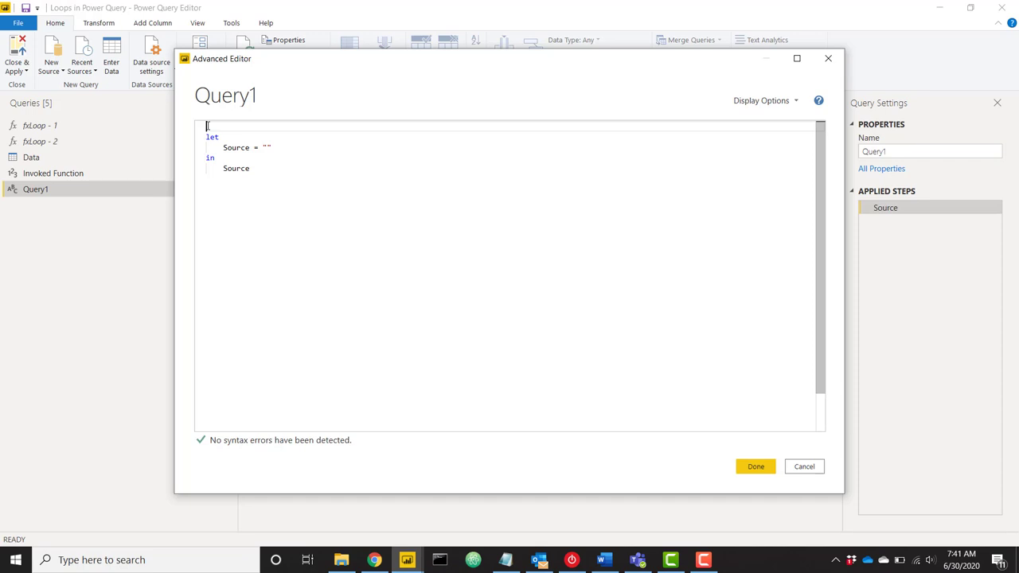
{"action": "type", "text": "("}
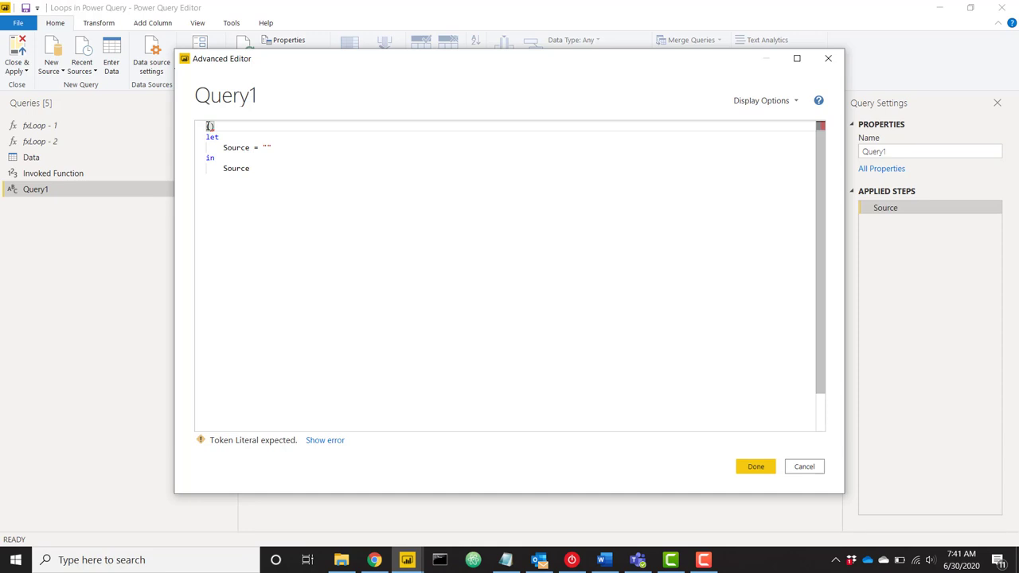
{"action": "type", "text": "totalLoo"}
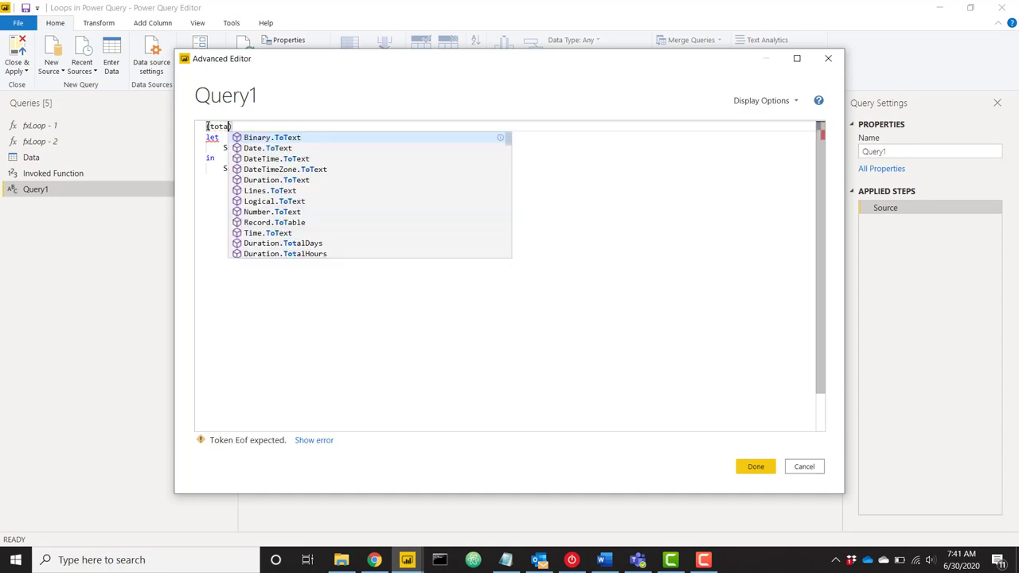
{"action": "type", "text": "ps as numbe"}
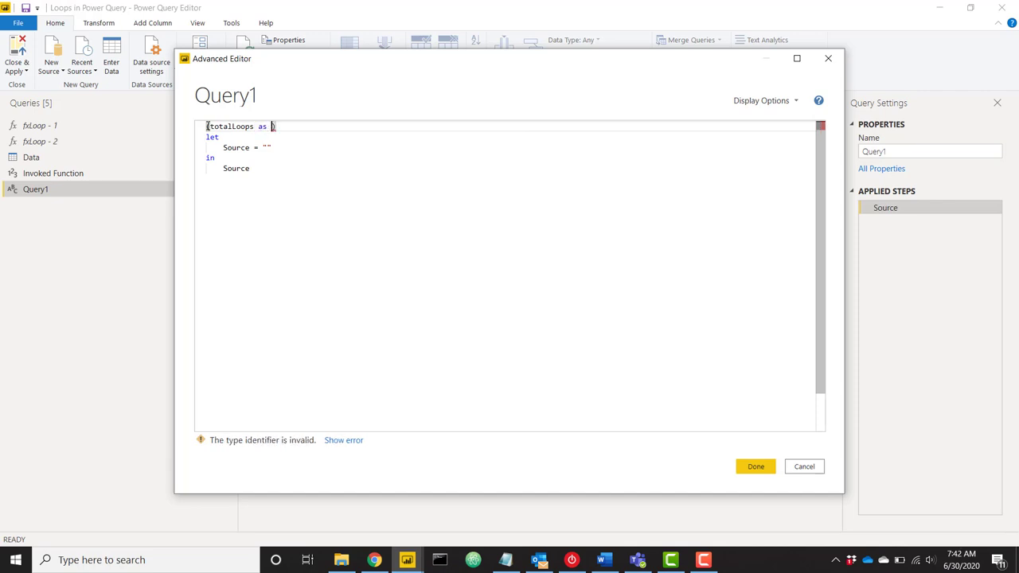
{"action": "type", "text": "r"}
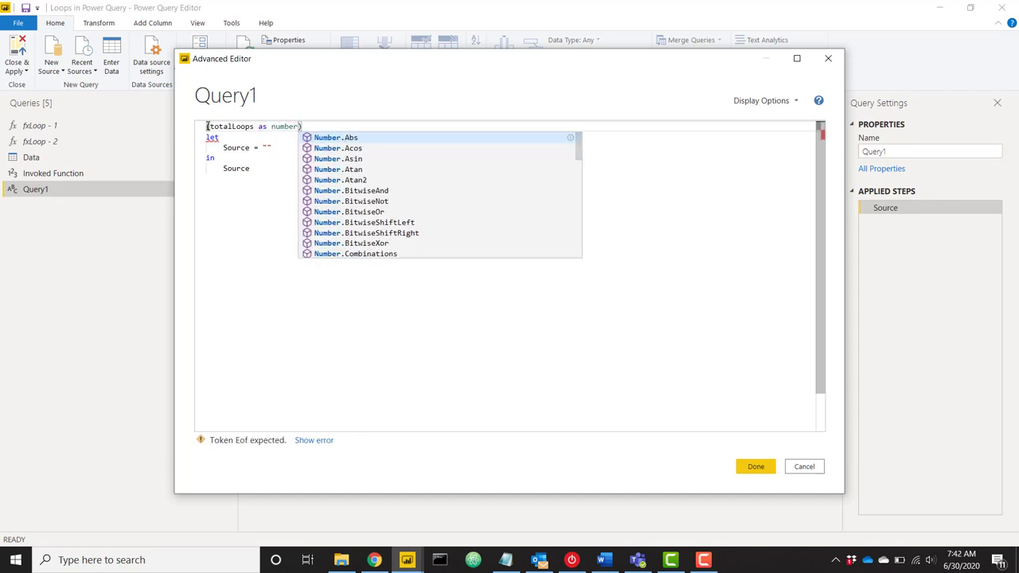
{"action": "type", "text": ", "}
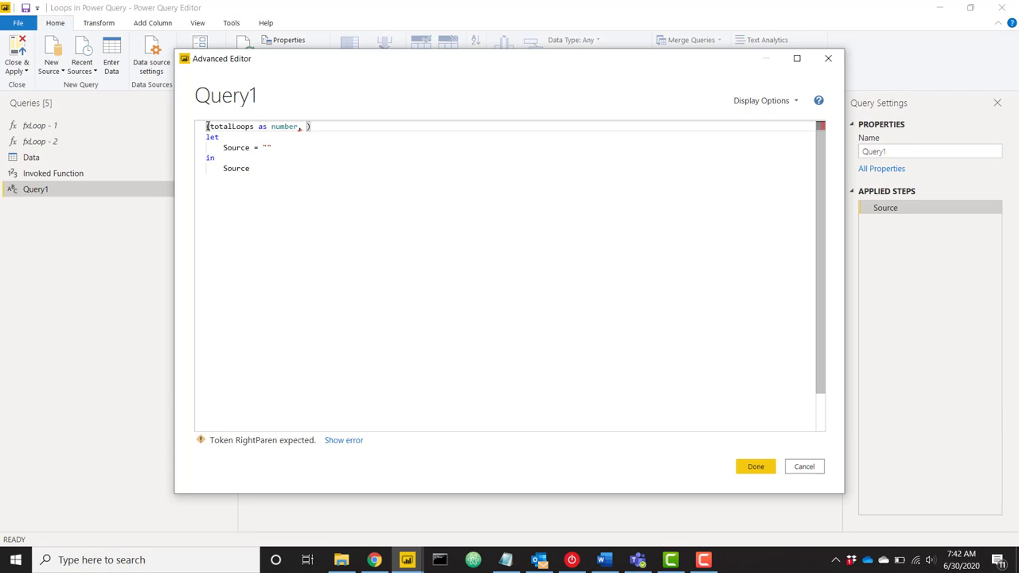
{"action": "type", "text": "Loop"}
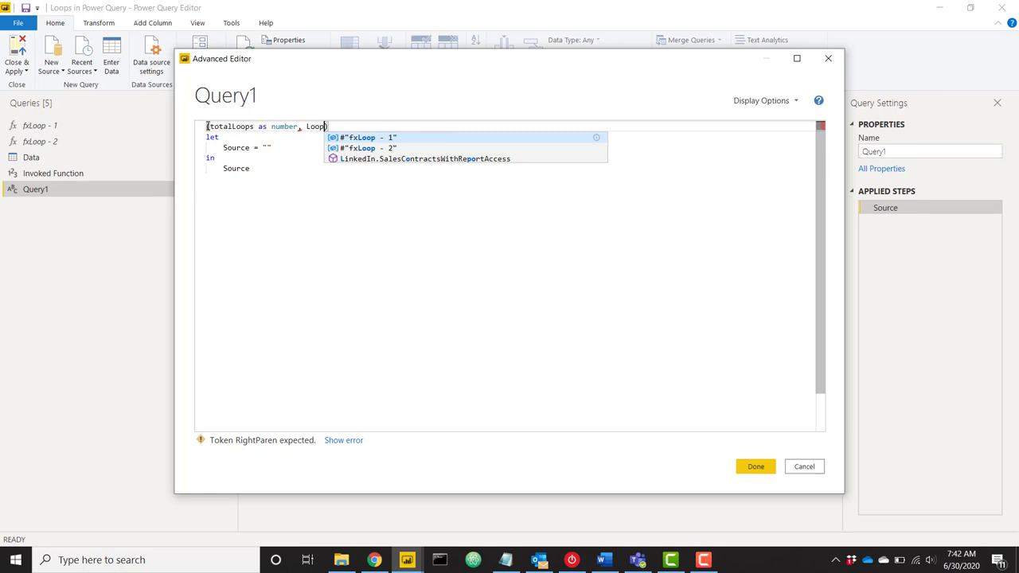
{"action": "type", "text": " as number"}
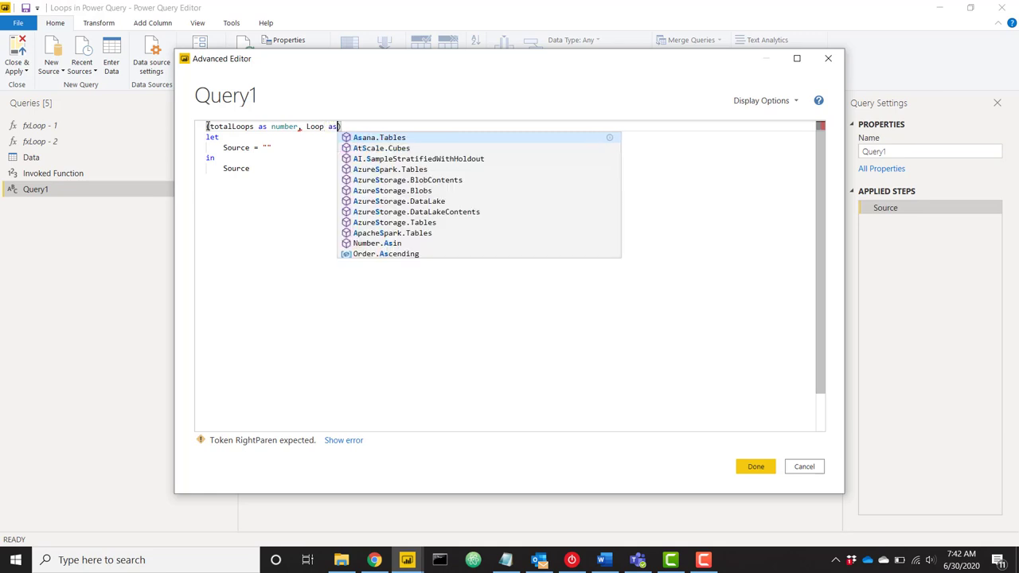
{"action": "type", "text": ", "}
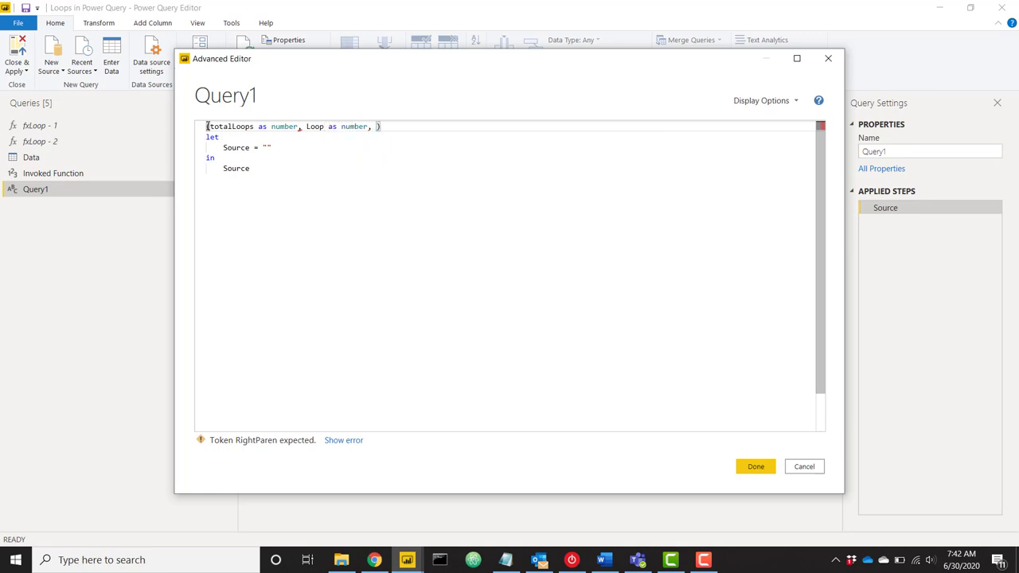
{"action": "type", "text": "Value as number"}
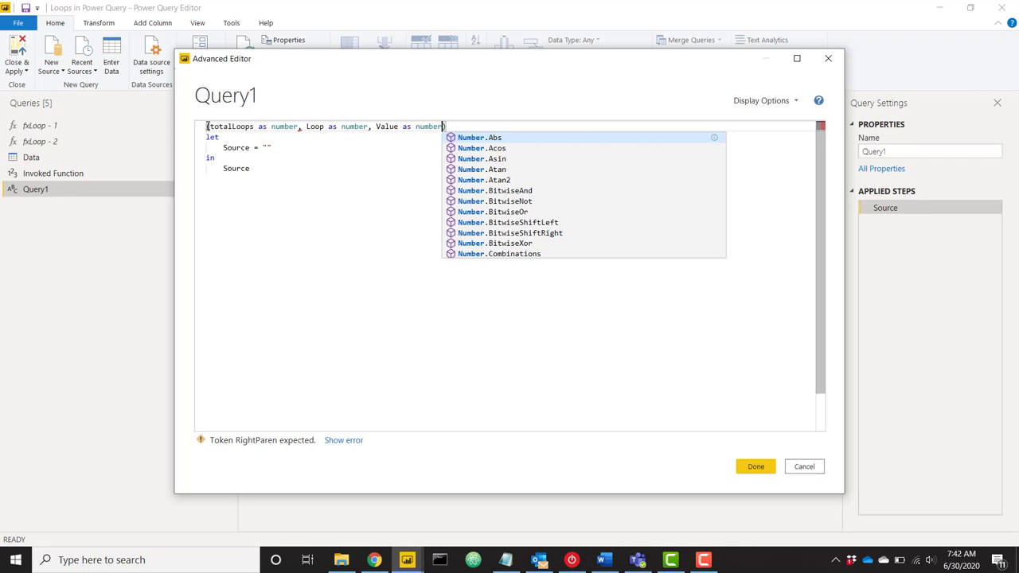
{"action": "left_click", "coordinate": [396, 195]}
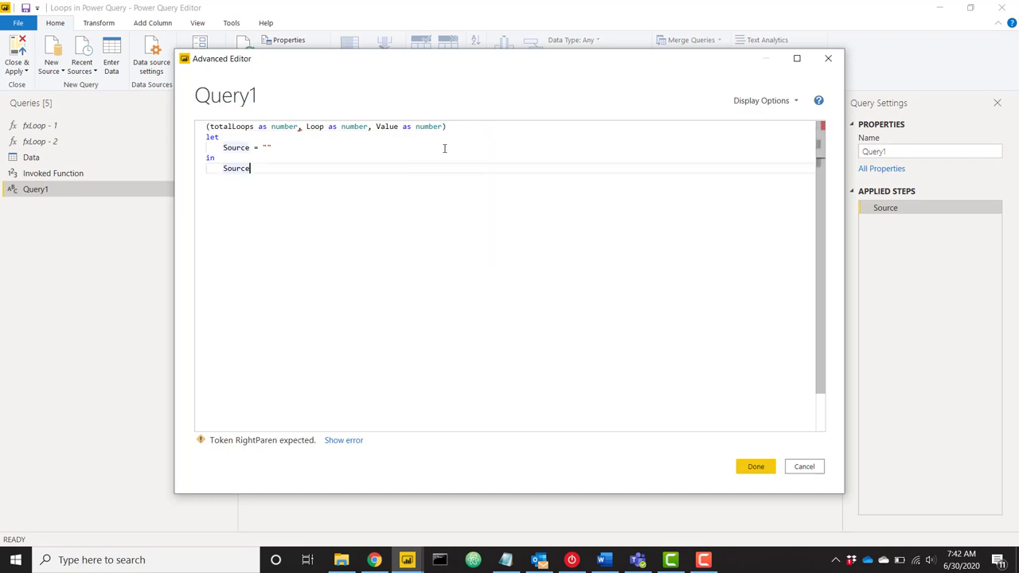
{"action": "left_click", "coordinate": [482, 125]}
{"action": "type", "text": "=>"}
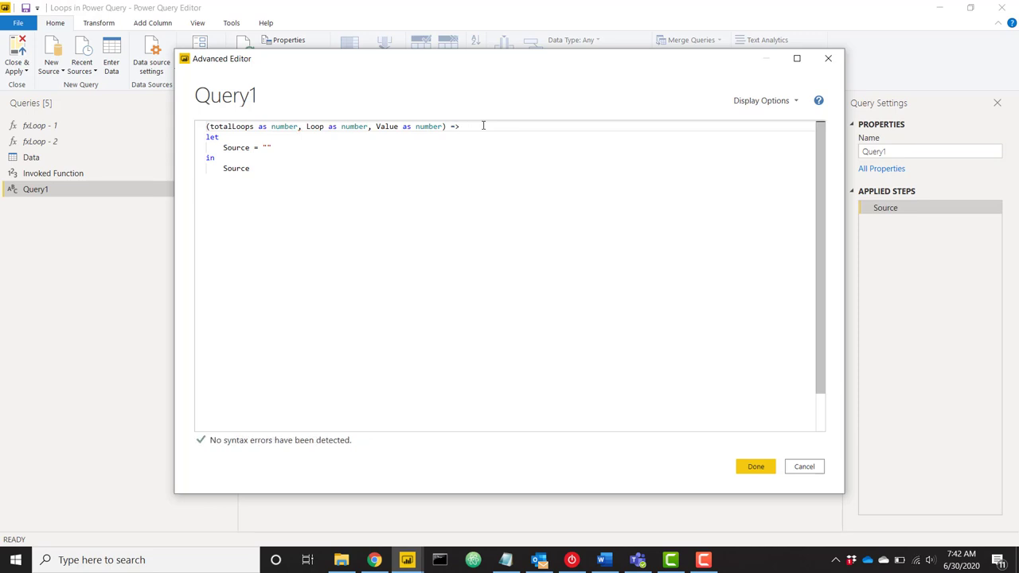
{"action": "left_click", "coordinate": [289, 150]}
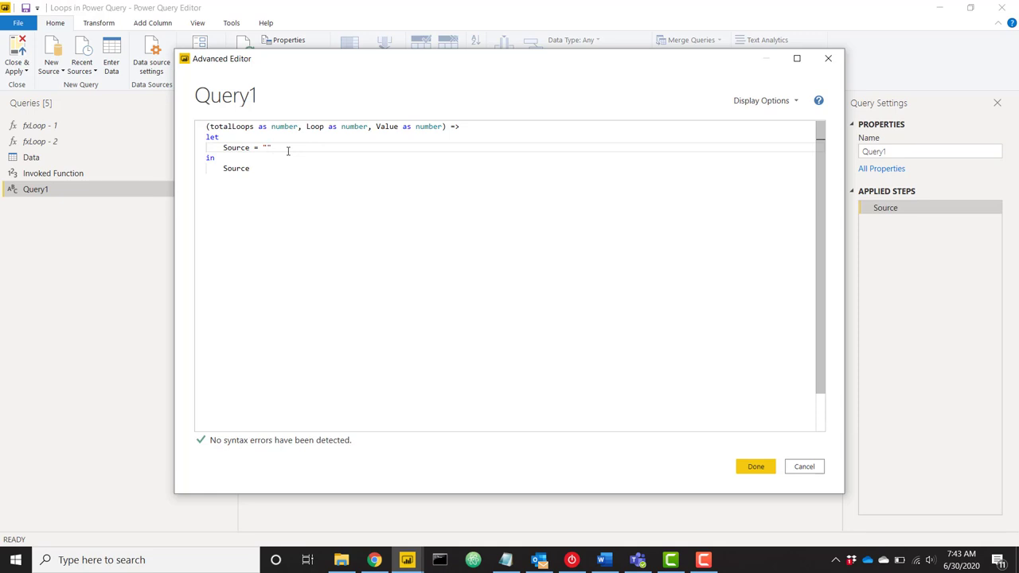
Replace the Source step with 'CurrentLoop = Loop + 1,' and add 'CurrentValue = Value * 2,'.
{"action": "left_click_drag", "start_coordinate": [288, 150], "coordinate": [223, 150]}
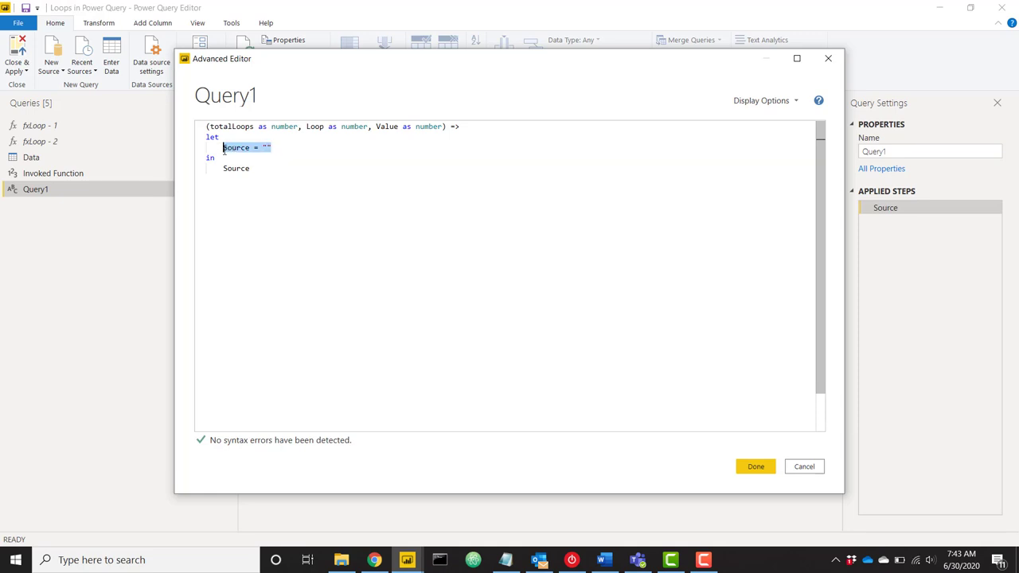
{"action": "type", "text": "Curren"}
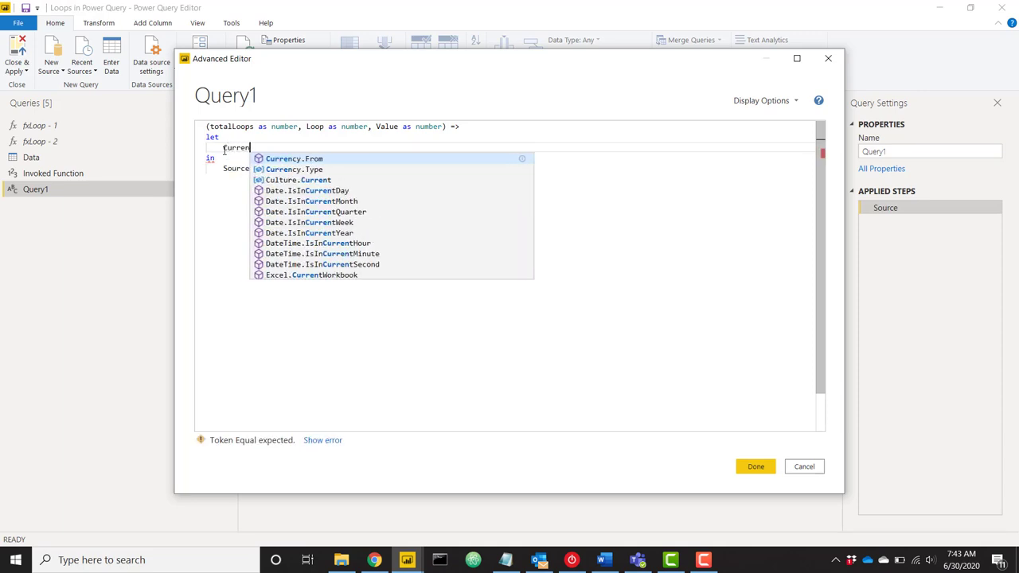
{"action": "type", "text": "tLoop "}
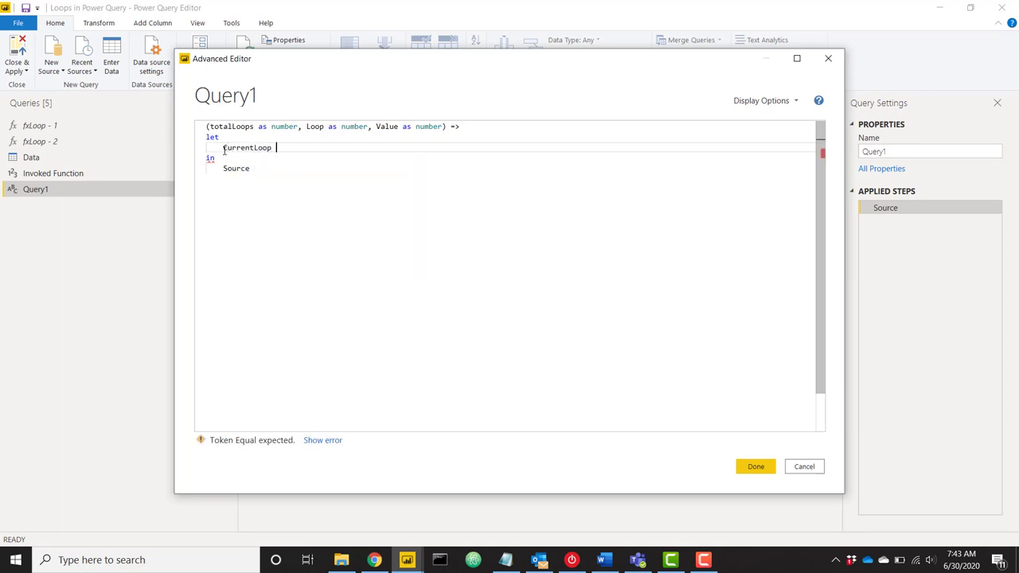
{"action": "type", "text": "= Loop + 1"}
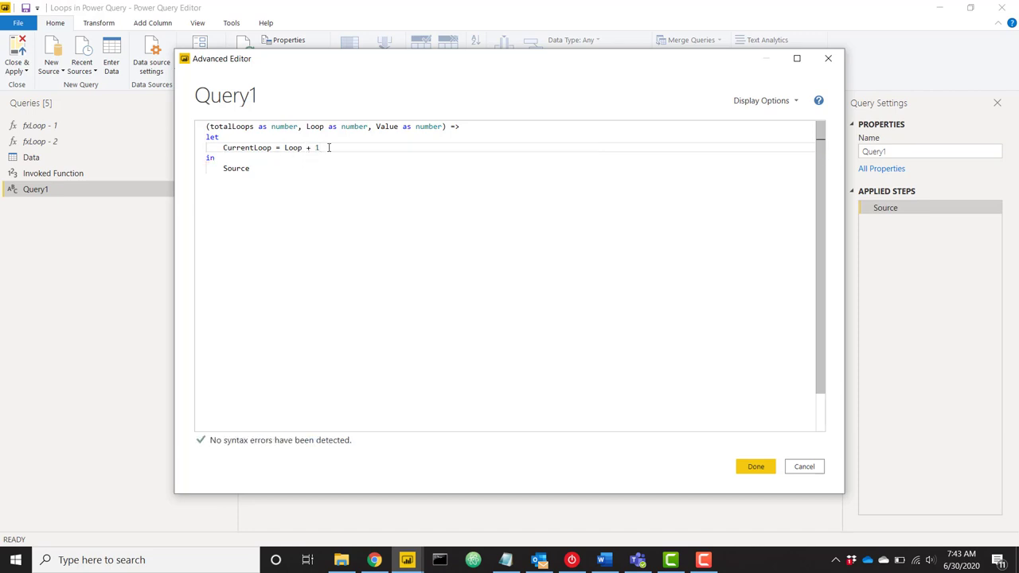
{"action": "type", "text": ","}
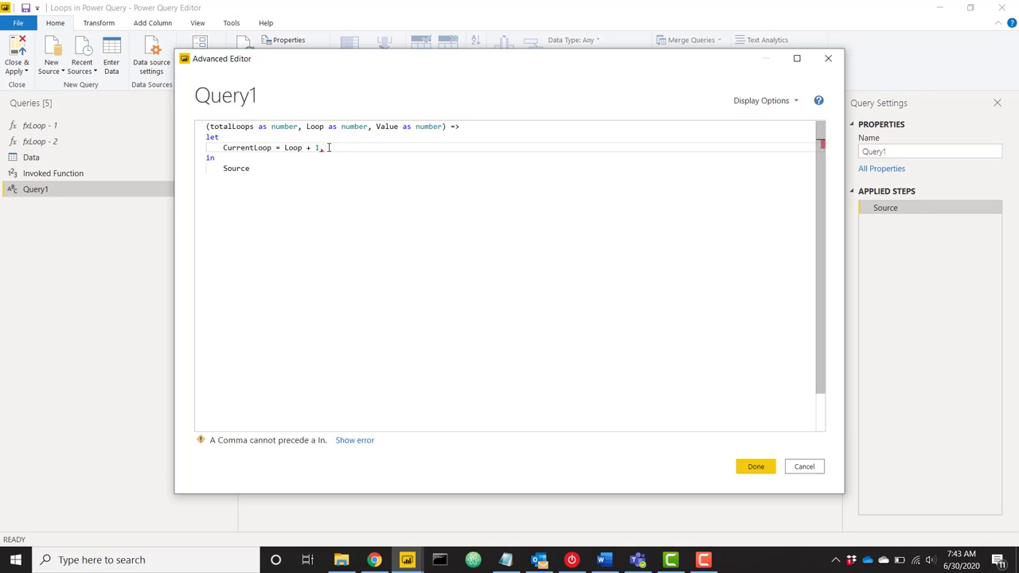
{"action": "key", "text": "Return"}
{"action": "type", "text": "Current"}
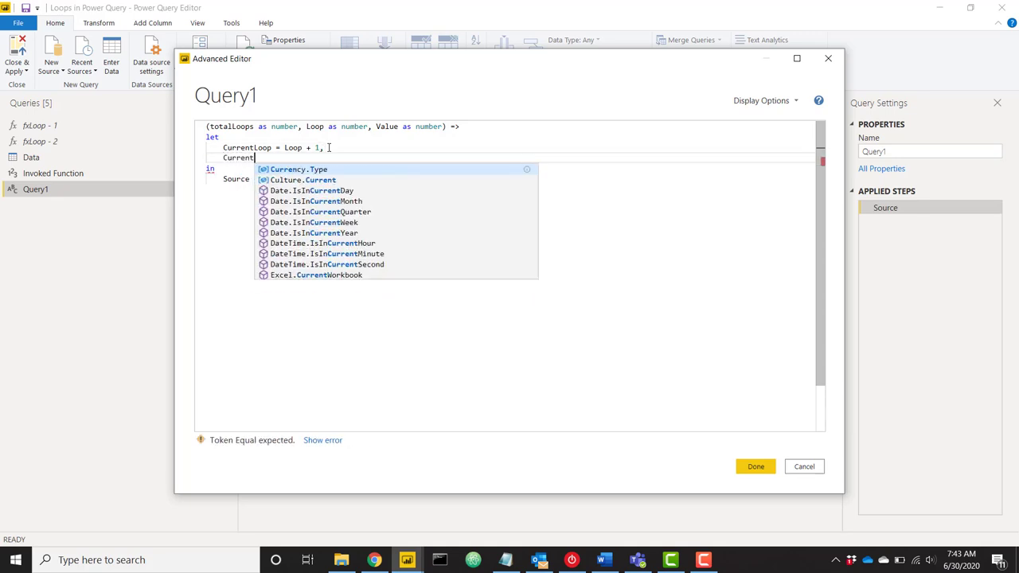
{"action": "type", "text": "Value = Va"}
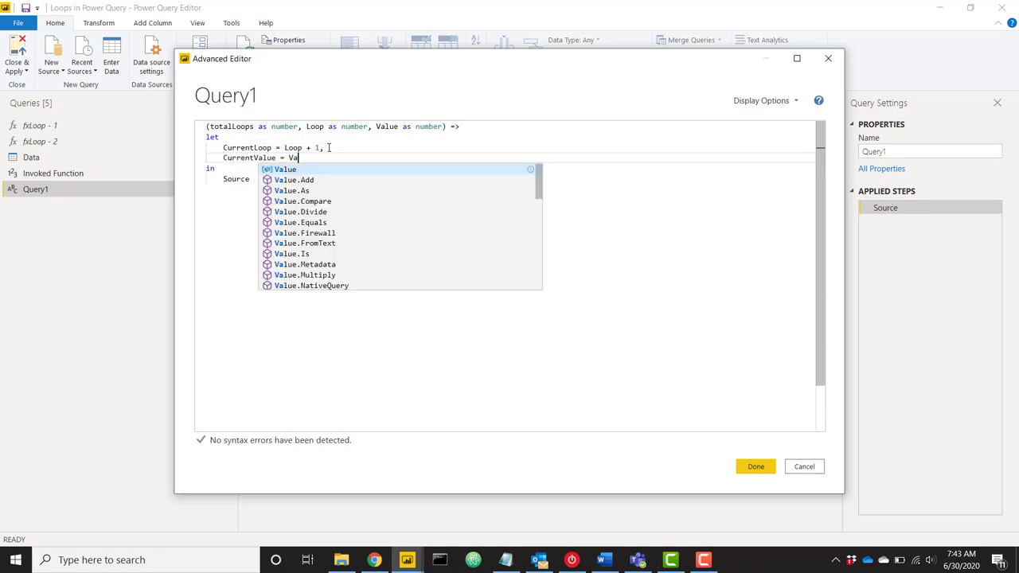
{"action": "type", "text": "lue * 2"}
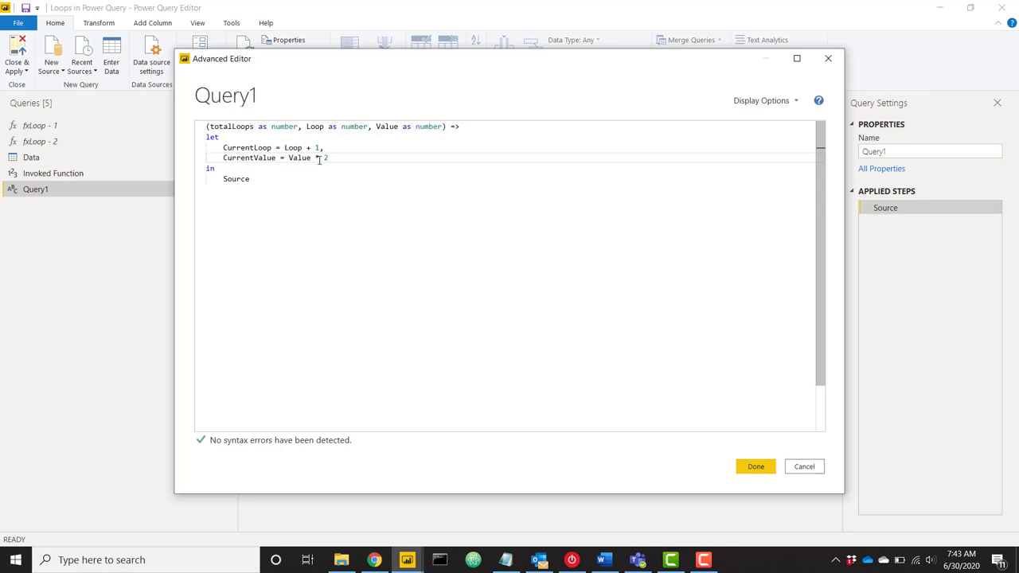
{"action": "type", "text": ","}
{"action": "key", "text": "Return"}
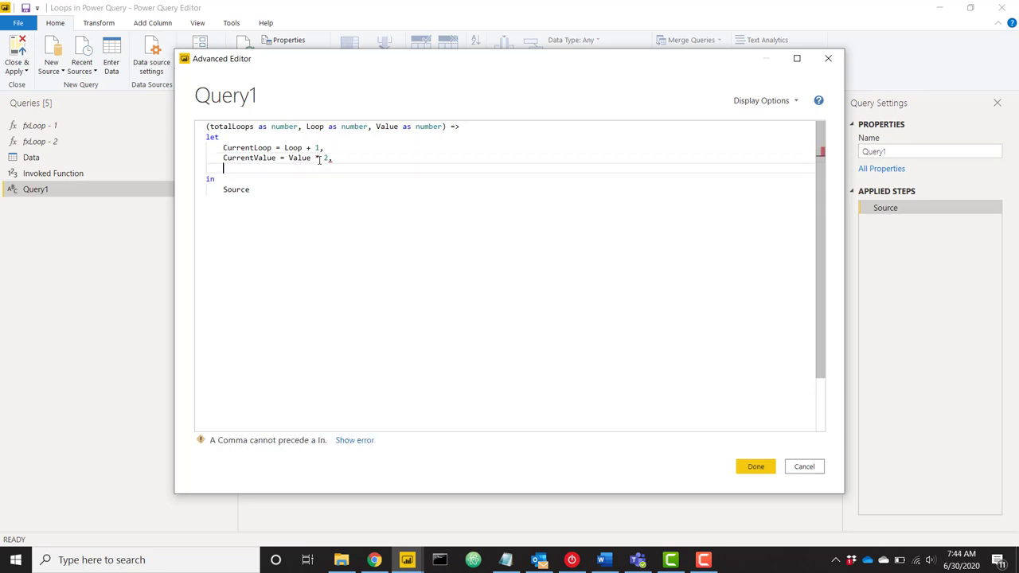
Add the step 'output = if CurrentLoop >= totalLoops then CurrentValue else'.
{"action": "type", "text": "out"}
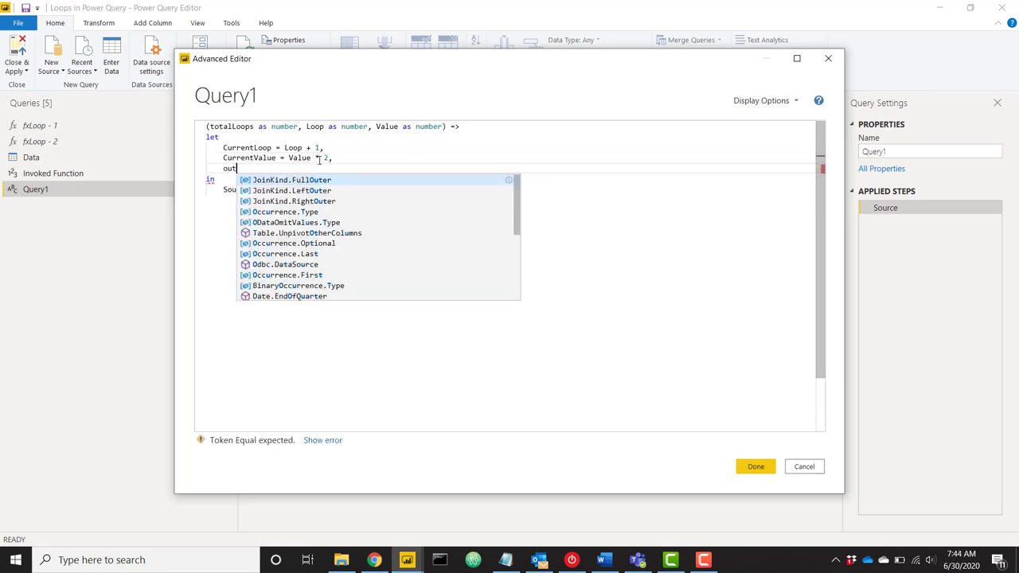
{"action": "type", "text": "put ="}
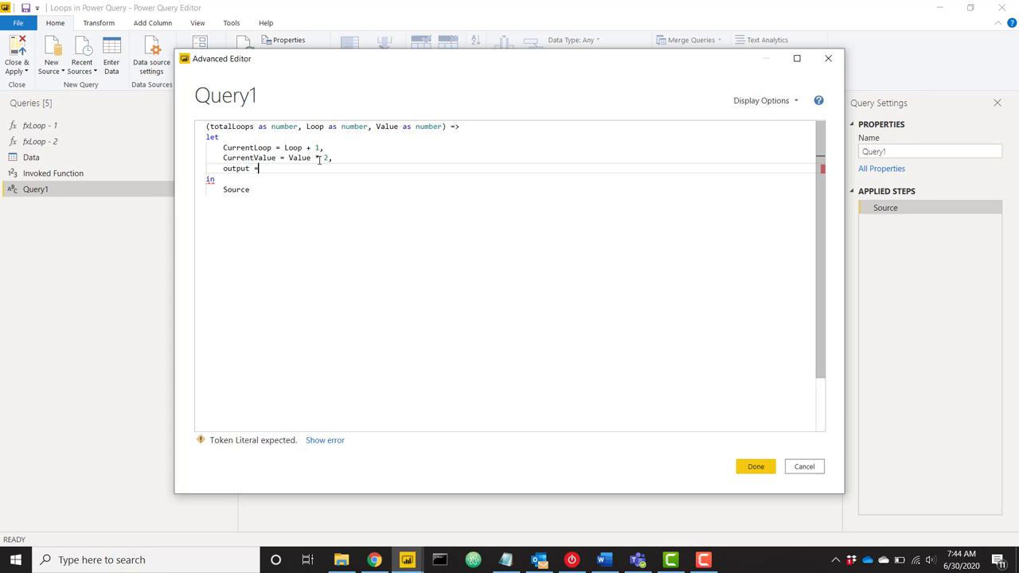
{"action": "key", "text": "Return"}
{"action": "type", "text": "if"}
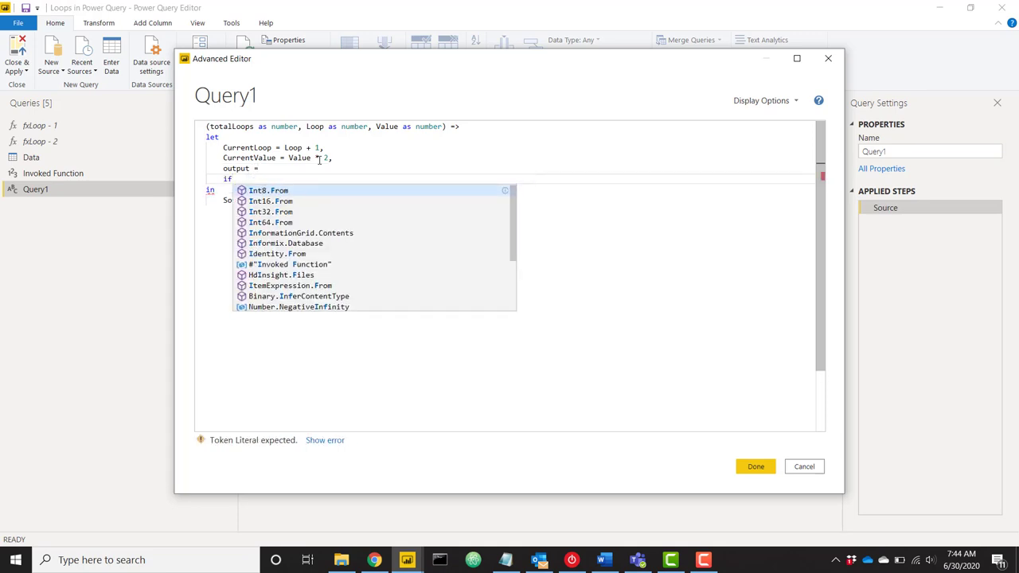
{"action": "type", "text": " Curre"}
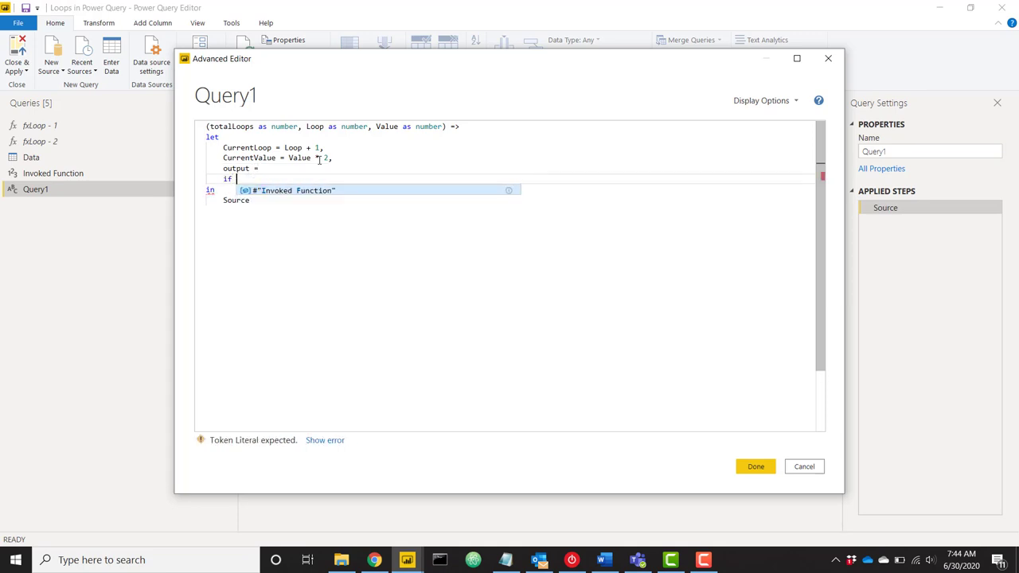
{"action": "type", "text": "ntLoop >"}
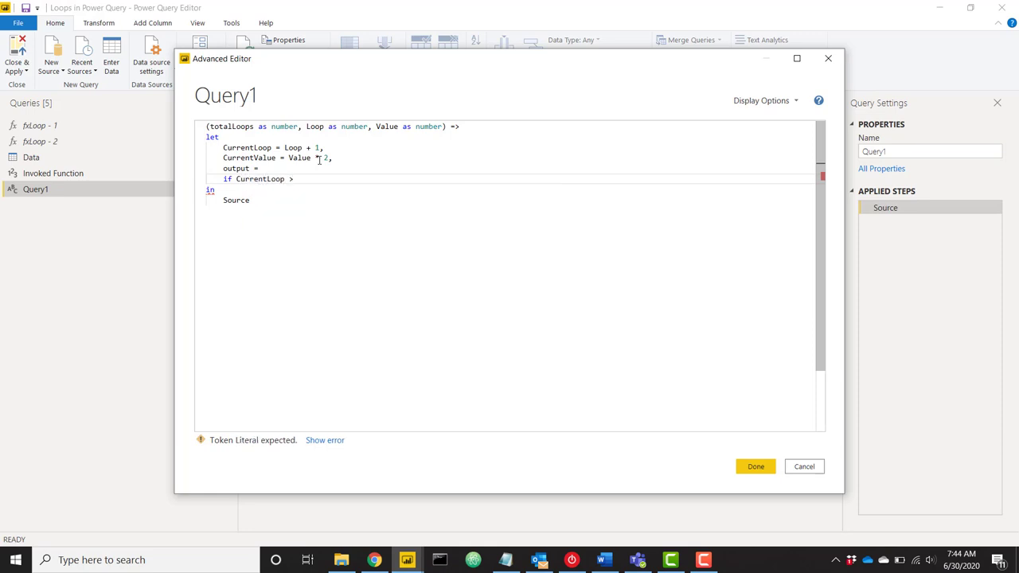
{"action": "type", "text": "= tot"}
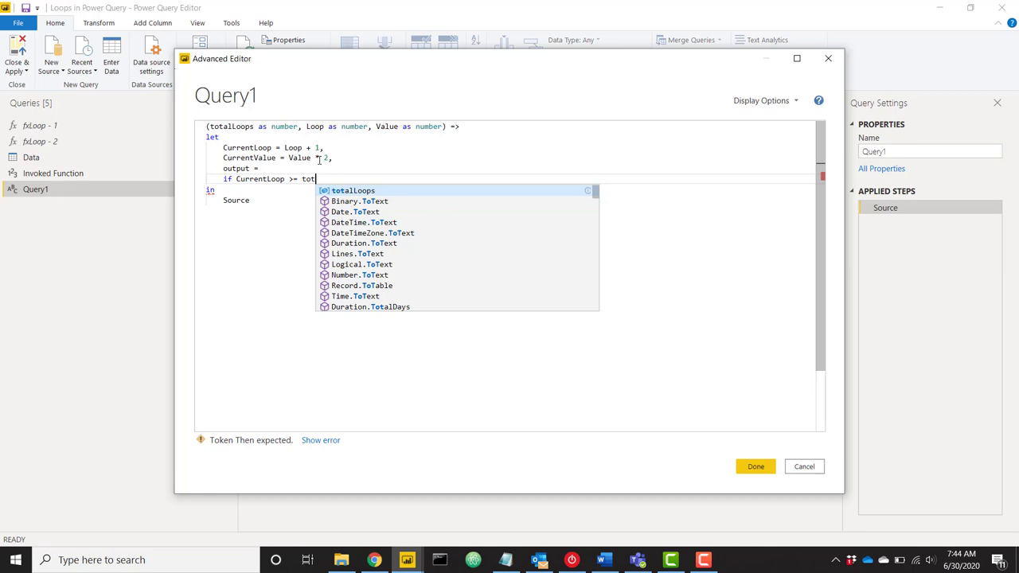
{"action": "key", "text": "Tab"}
{"action": "key", "text": "Return"}
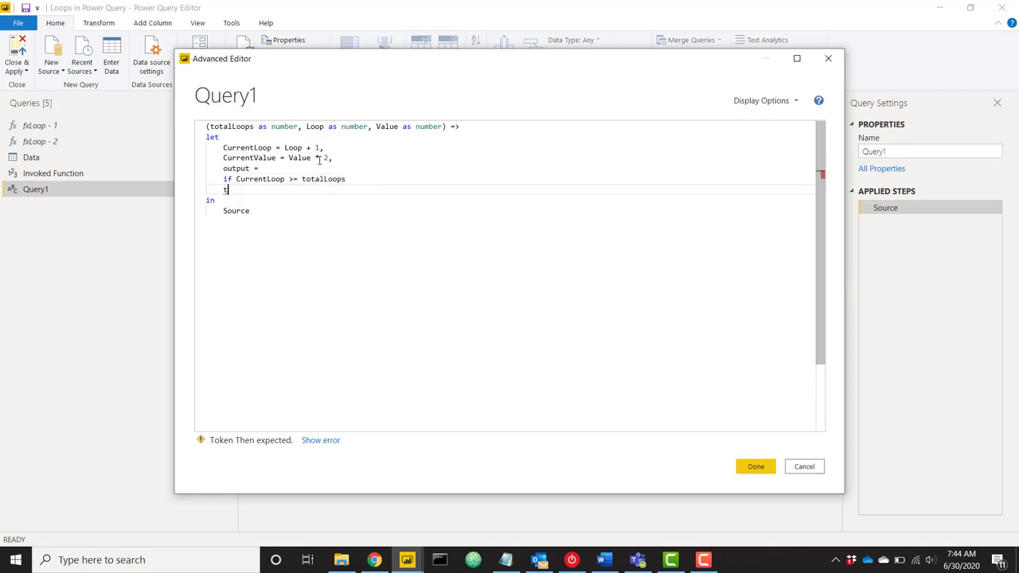
{"action": "type", "text": "then Curr"}
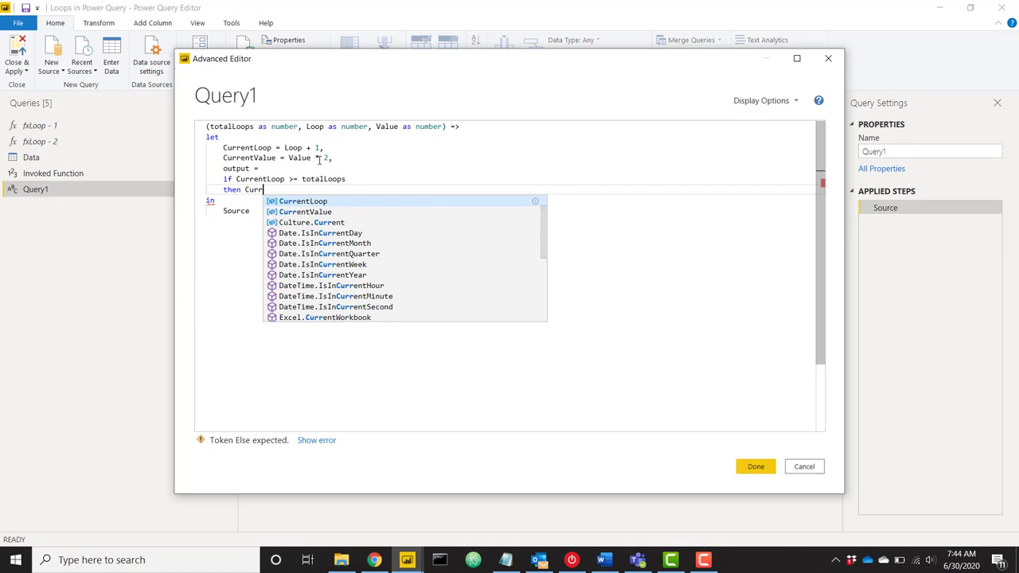
{"action": "key", "text": "Down"}
{"action": "key", "text": "Tab"}
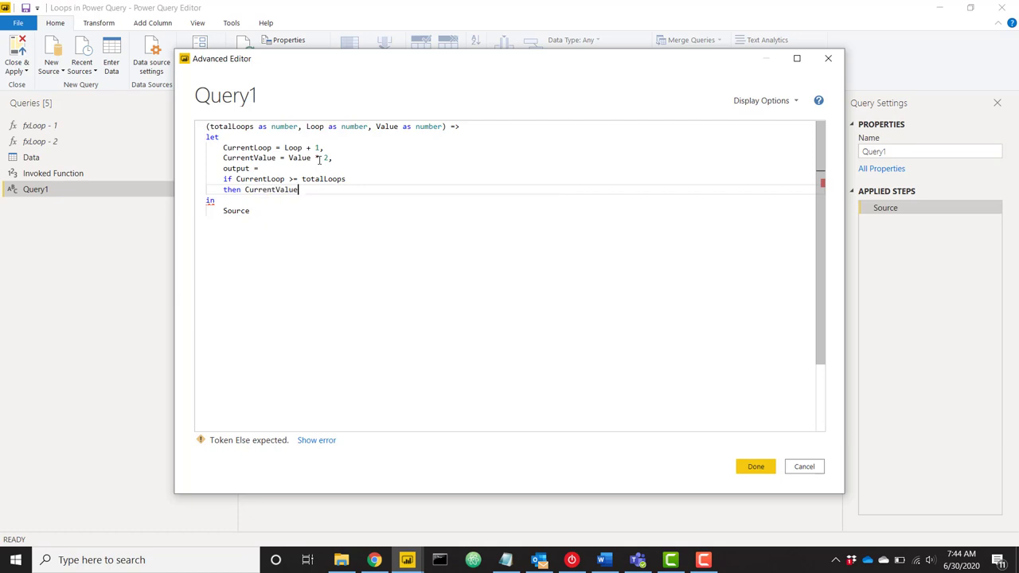
{"action": "key", "text": "Return"}
{"action": "type", "text": "else"}
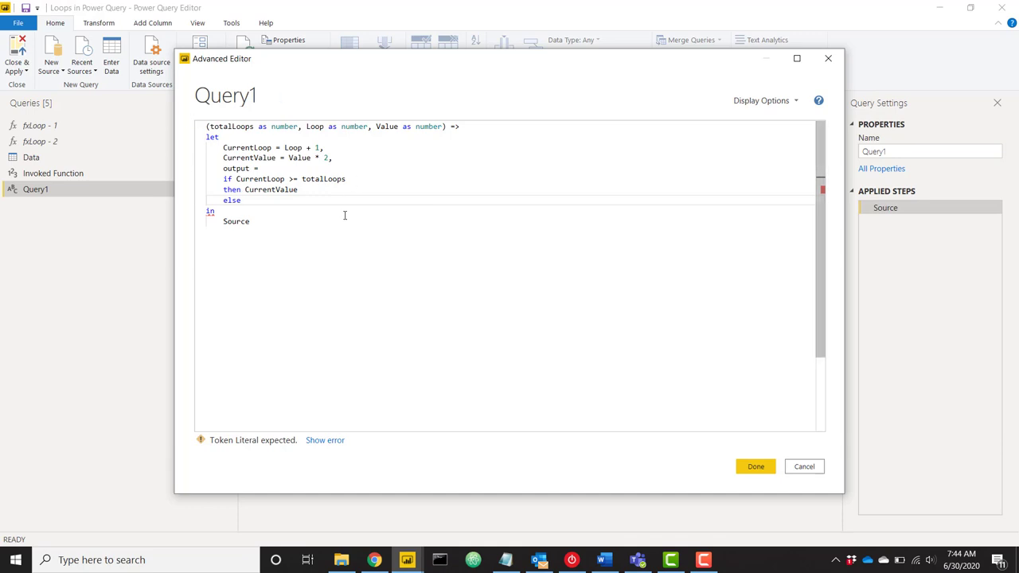
{"action": "type", "text": "@"}
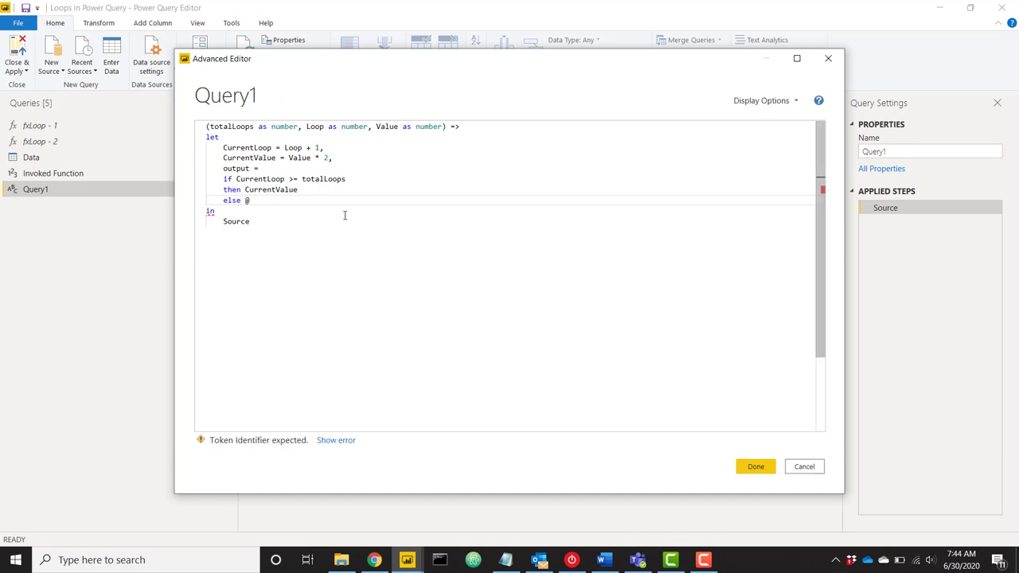
{"action": "type", "text": "Query1"}
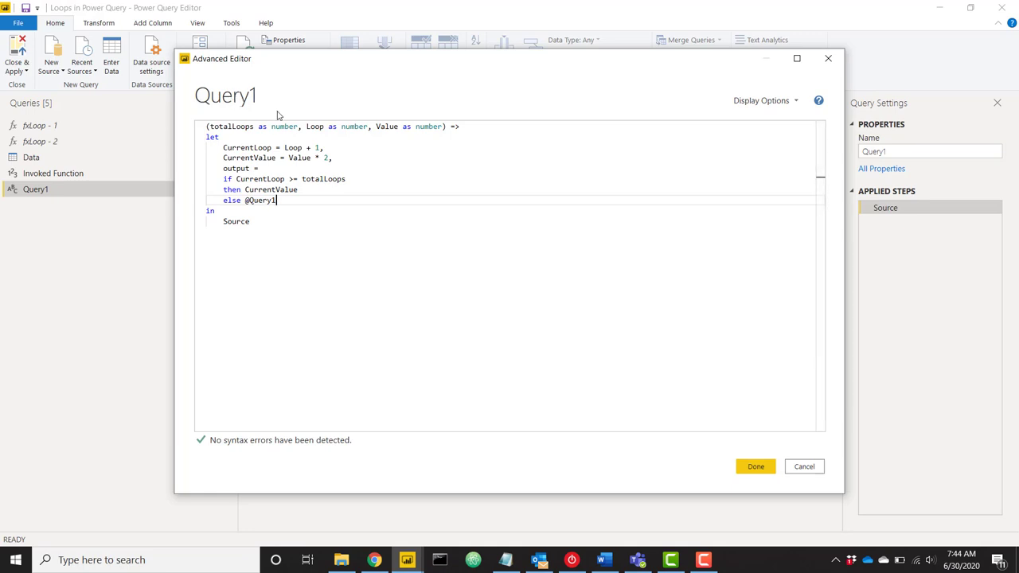
{"action": "type", "text": "(totalLoops,"}
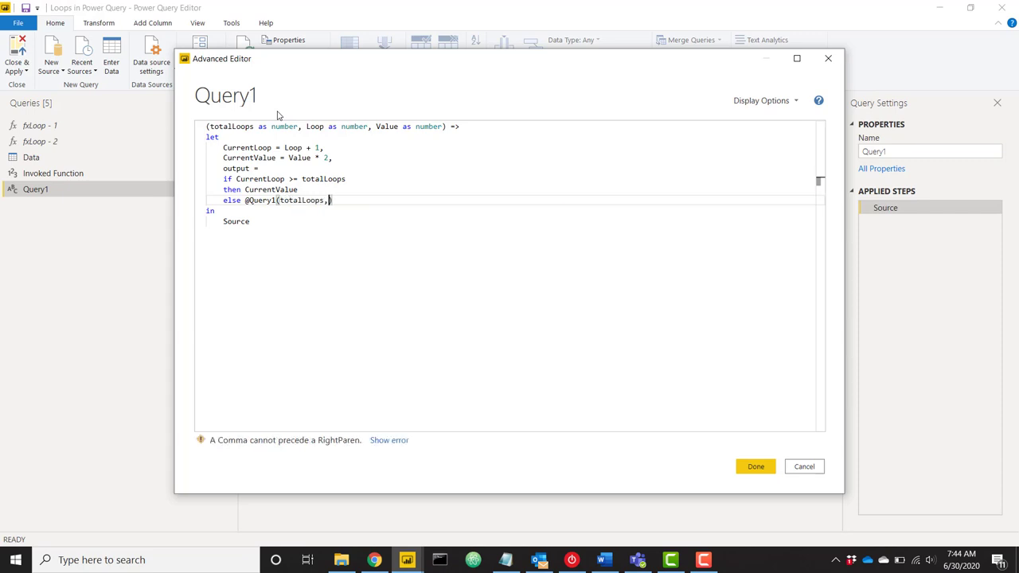
{"action": "type", "text": "Curr"}
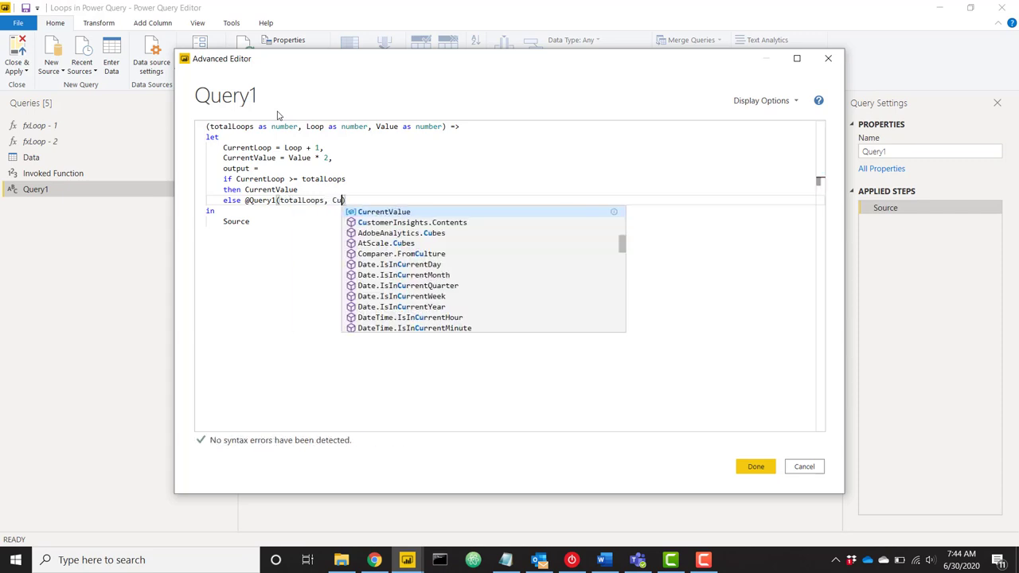
{"action": "type", "text": "entL"}
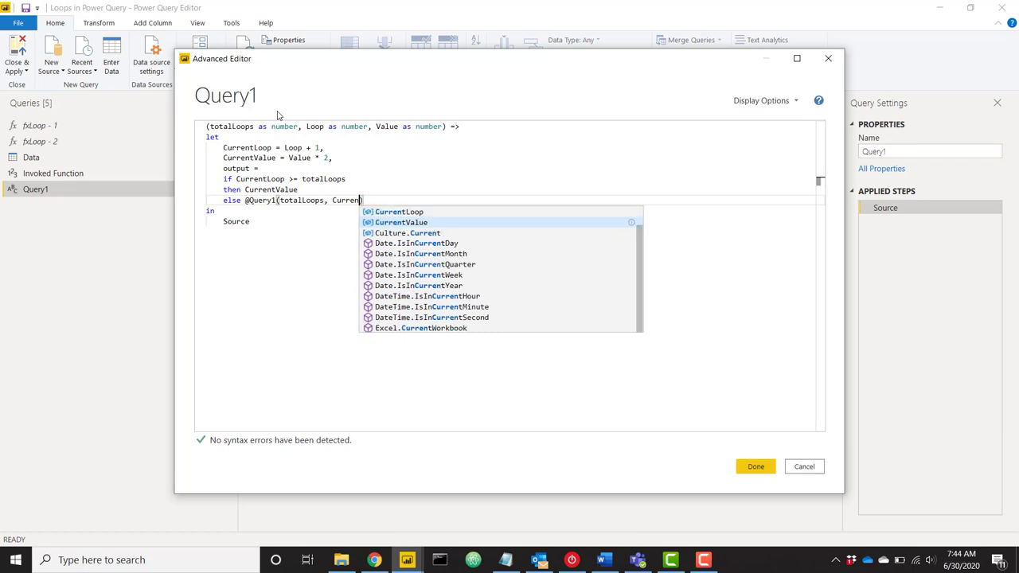
{"action": "key", "text": "Tab"}
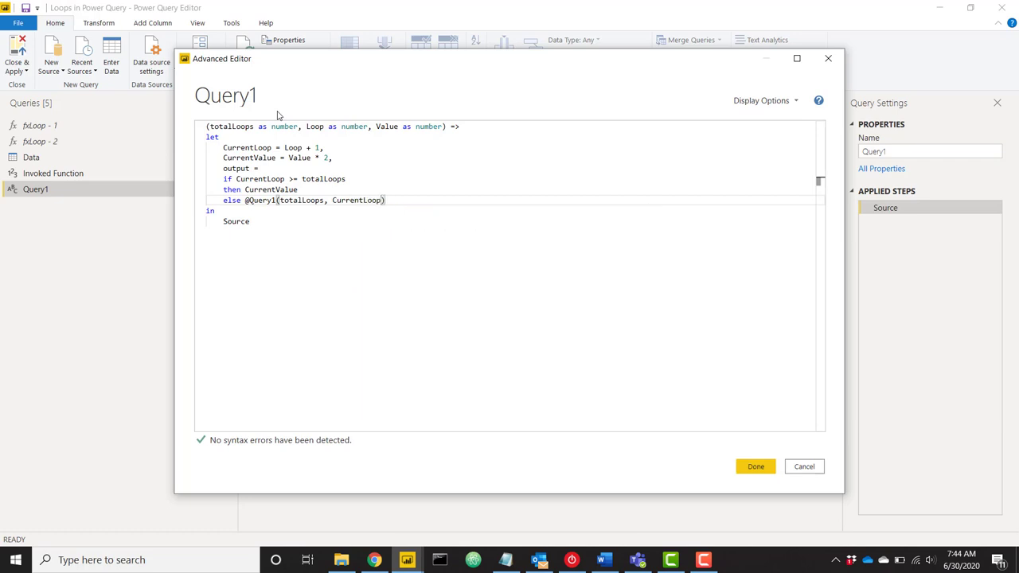
{"action": "type", "text": ", CurrentV"}
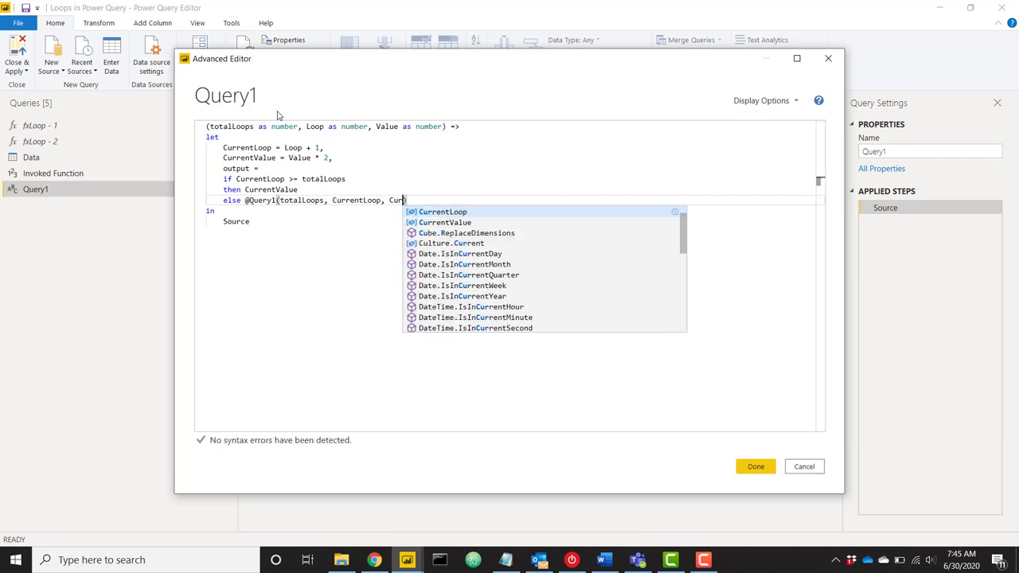
{"action": "key", "text": "Tab"}
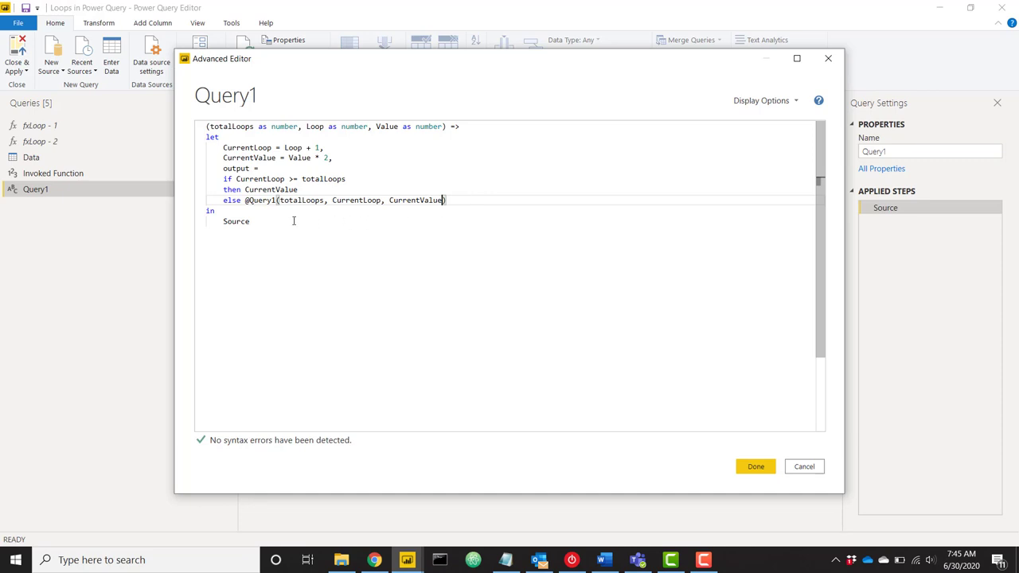
Make the in clause return output instead of Source and apply the code.
{"action": "double_click", "coordinate": [246, 222]}
{"action": "type", "text": "output"}
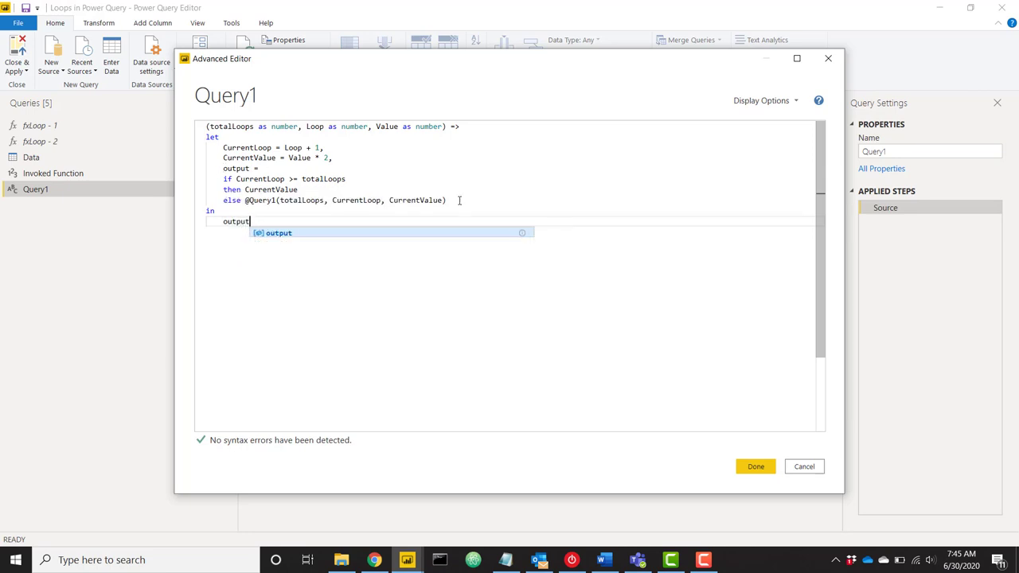
{"action": "left_click", "coordinate": [755, 466]}
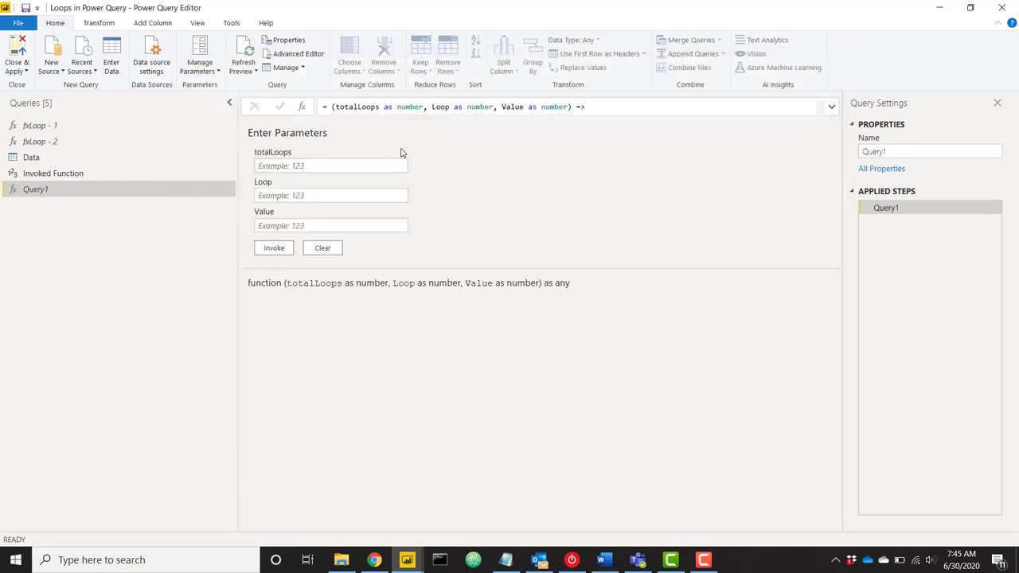
{"action": "left_click", "coordinate": [918, 153]}
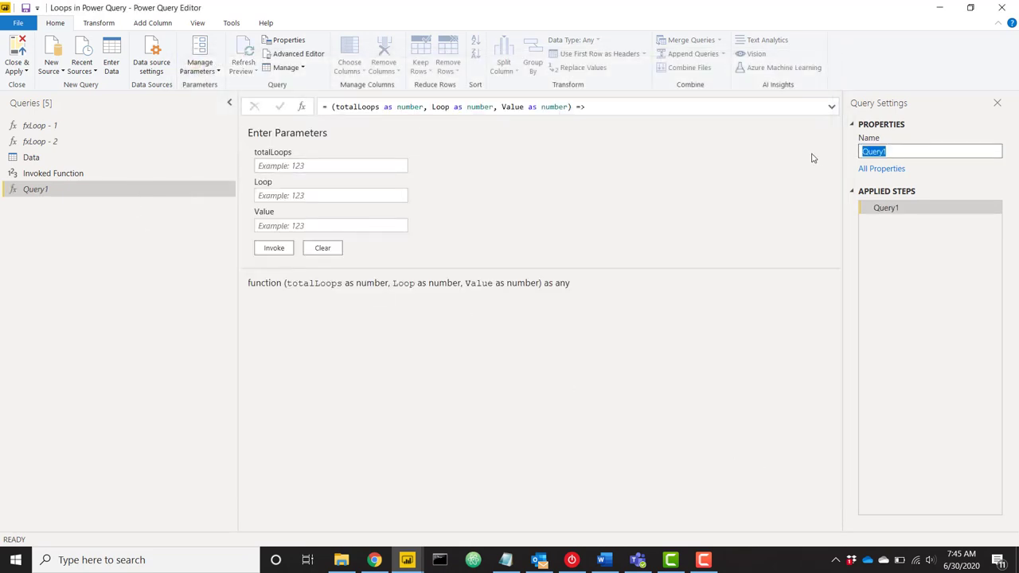
{"action": "type", "text": "testFunction1"}
{"action": "key", "text": "Return"}
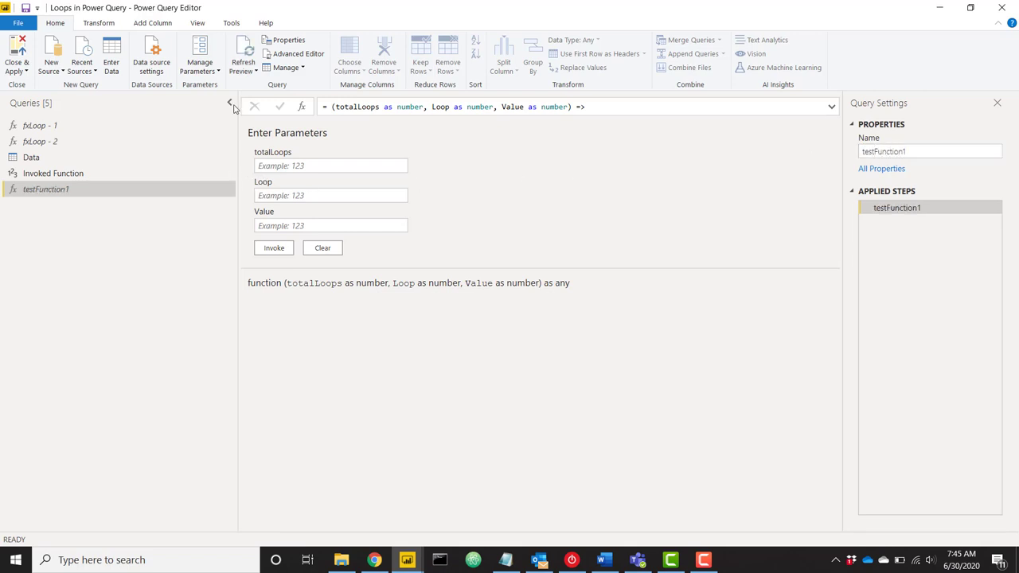
{"action": "left_click", "coordinate": [289, 54]}
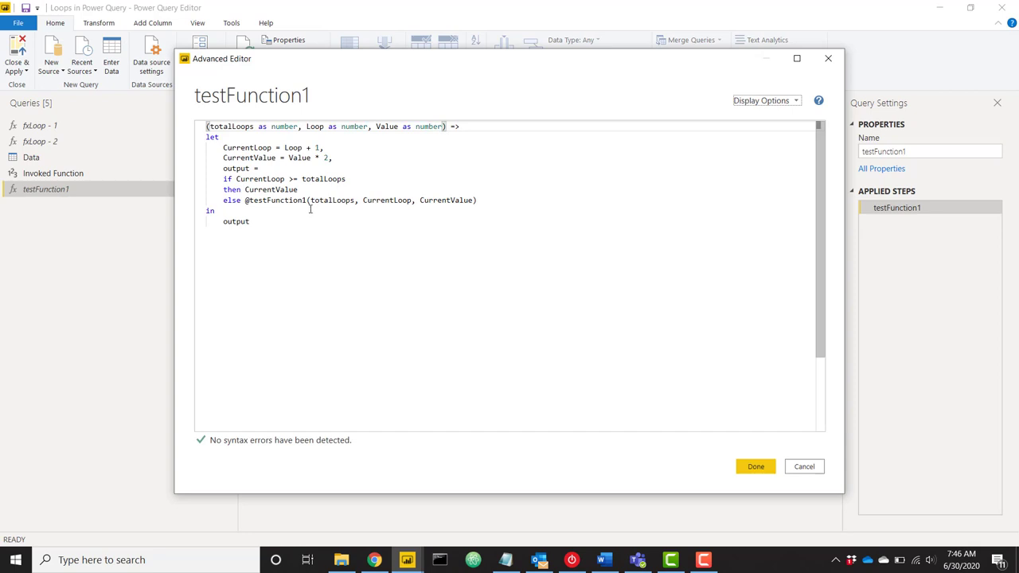
{"action": "left_click", "coordinate": [804, 467]}
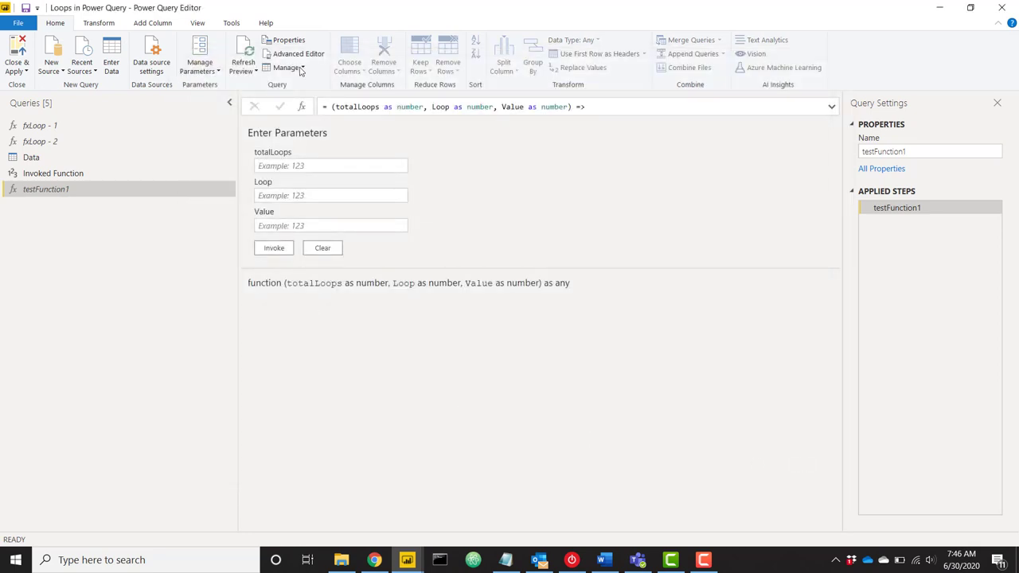
Invoke testFunction1 with totalLoops 5, Loop 0 and Value 1, which returns 32.
{"action": "left_click", "coordinate": [278, 165]}
{"action": "left_click", "coordinate": [278, 166]}
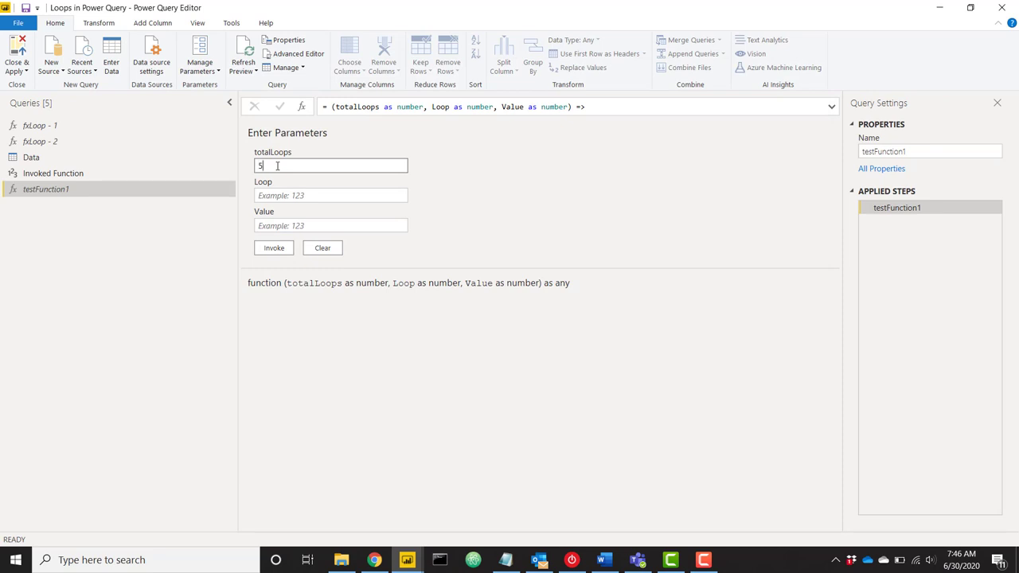
{"action": "left_click", "coordinate": [340, 196]}
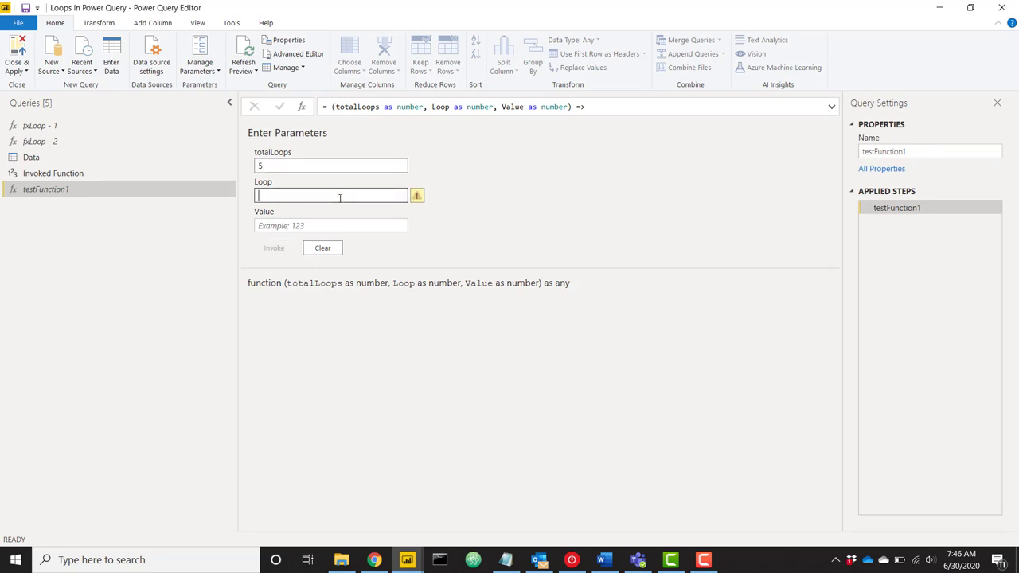
{"action": "type", "text": "0"}
{"action": "left_click", "coordinate": [320, 224]}
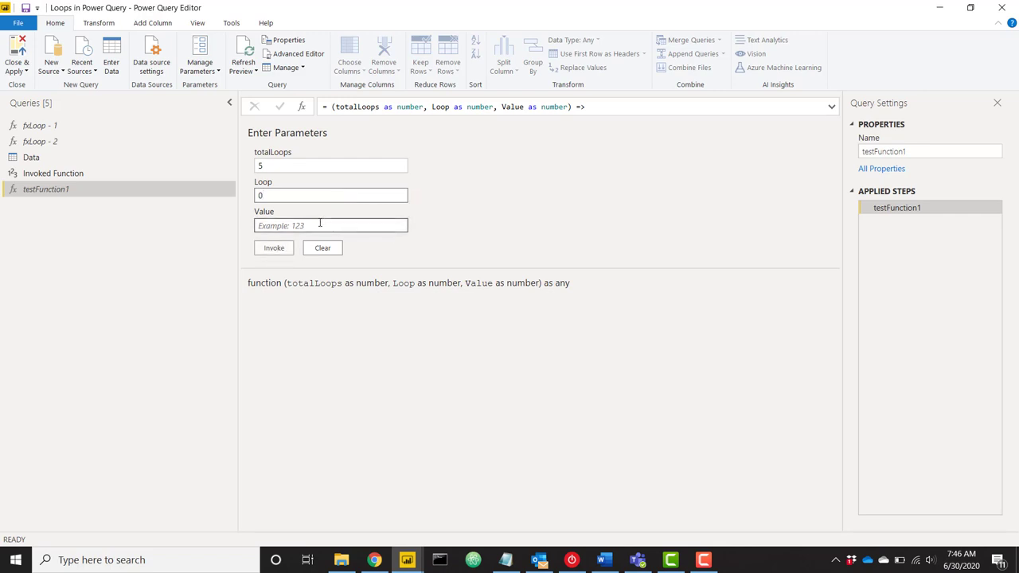
{"action": "type", "text": "1"}
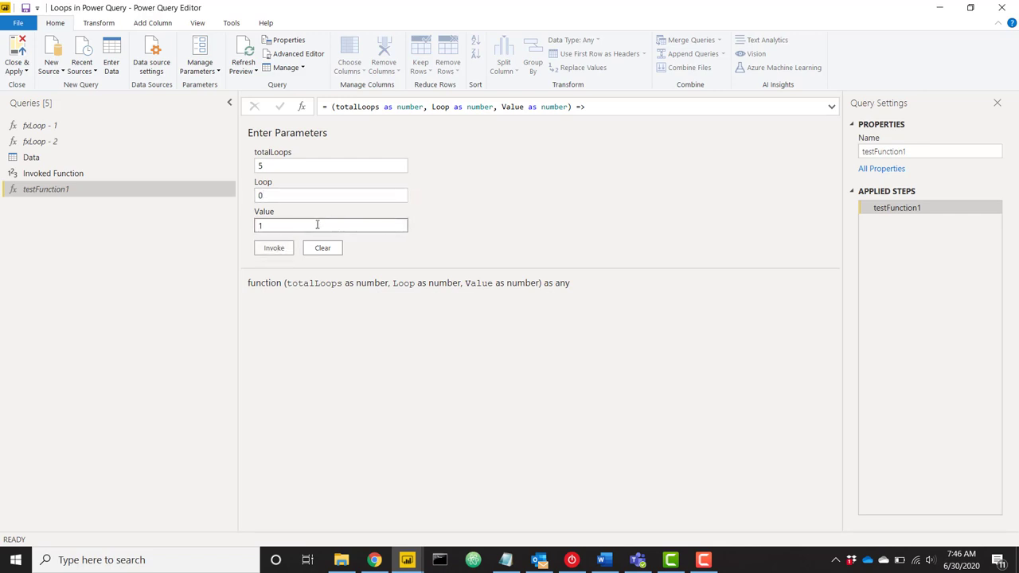
{"action": "left_click", "coordinate": [279, 248]}
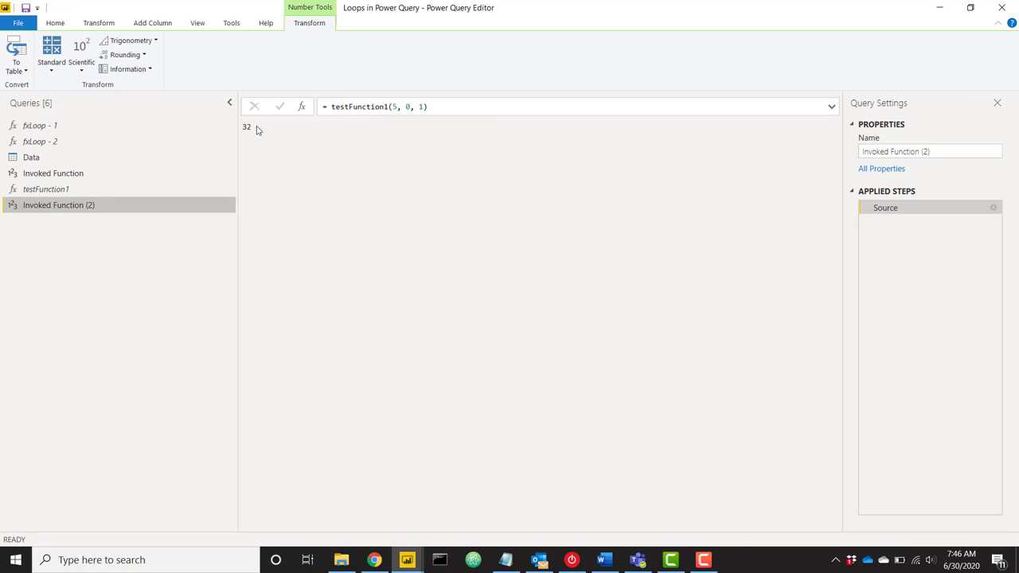
Delete the Invoked Function (2) query.
{"action": "right_click", "coordinate": [210, 207]}
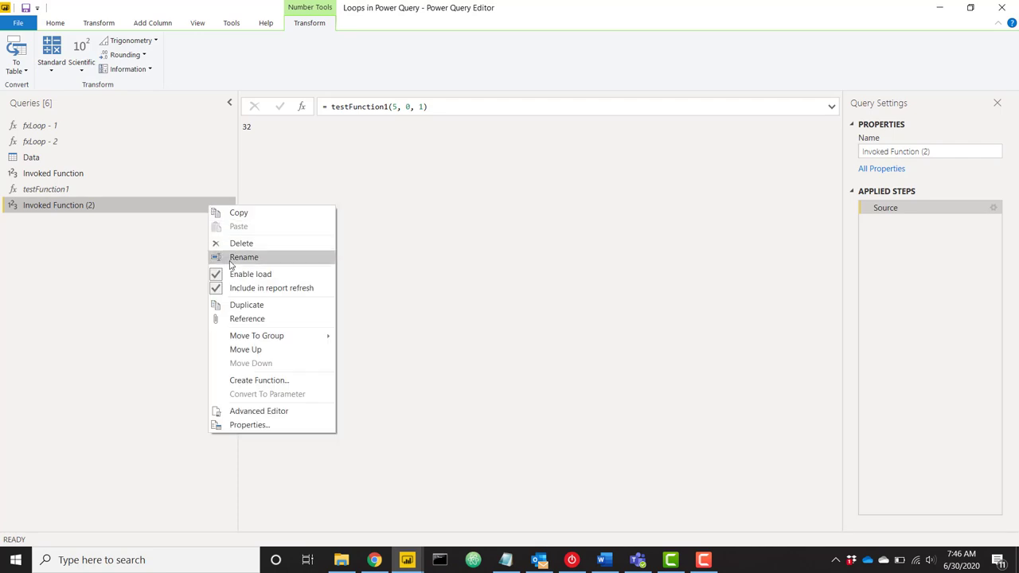
{"action": "left_click", "coordinate": [242, 243]}
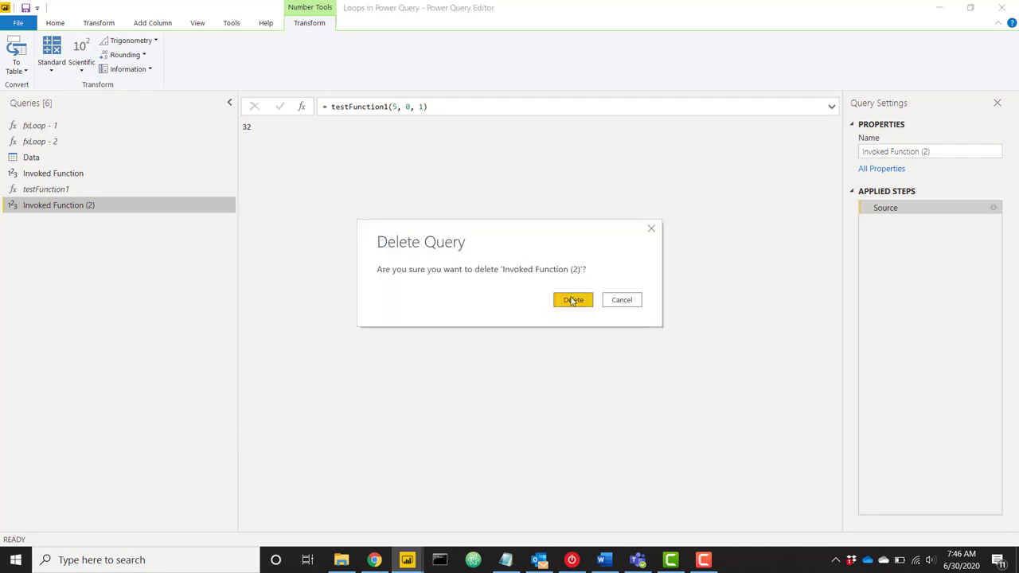
{"action": "left_click", "coordinate": [570, 299]}
Invoke testFunction1 again with totalLoops 8, Loop 0 and Value 3, returning 768.
{"action": "left_click", "coordinate": [54, 190]}
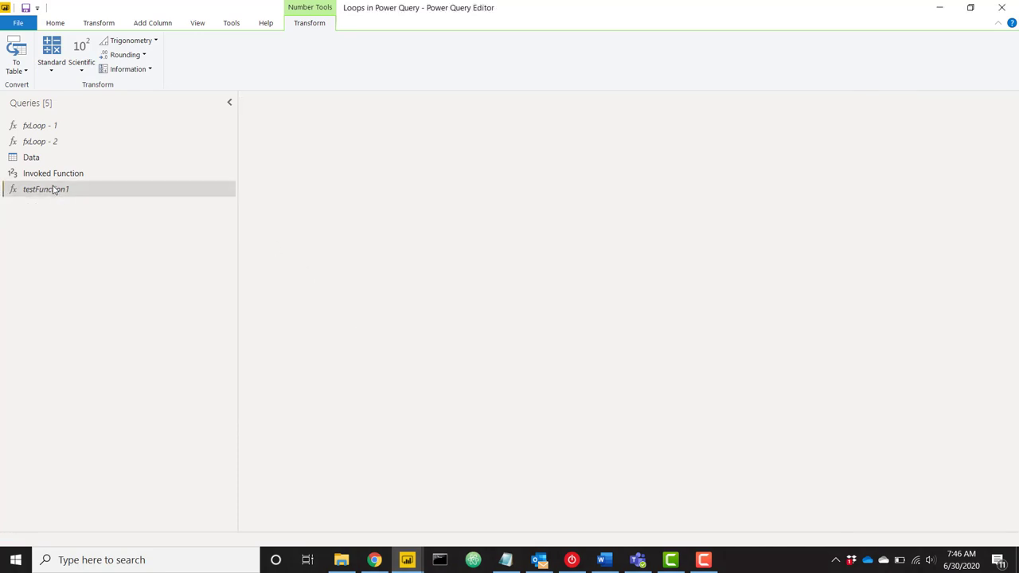
{"action": "left_click", "coordinate": [313, 164]}
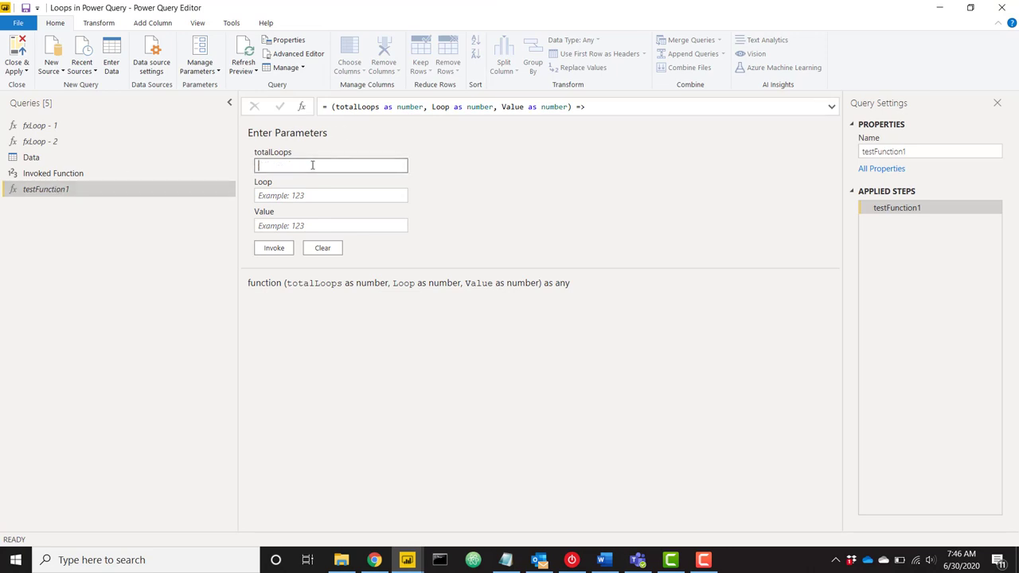
{"action": "left_click", "coordinate": [301, 194]}
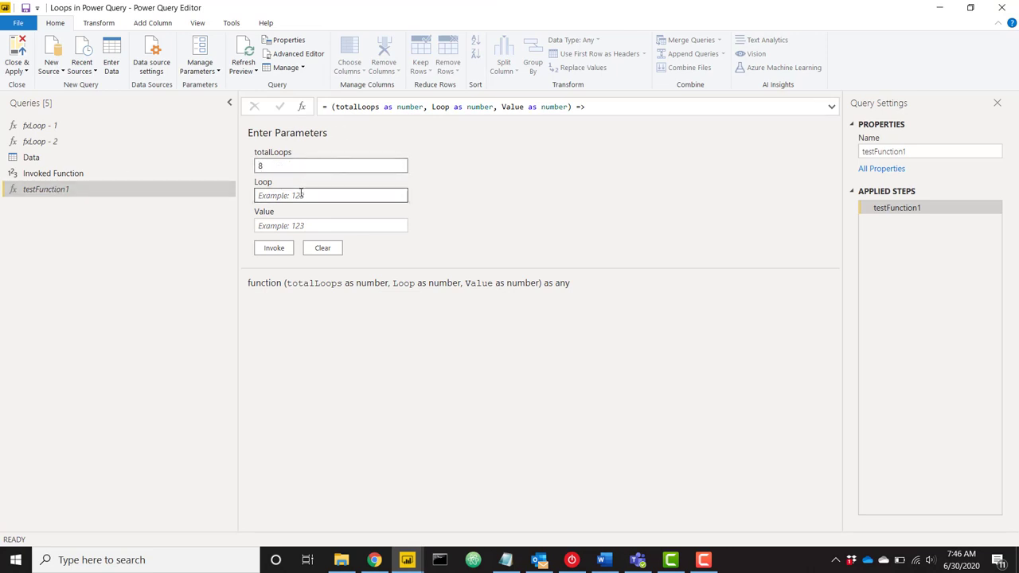
{"action": "left_click", "coordinate": [294, 226]}
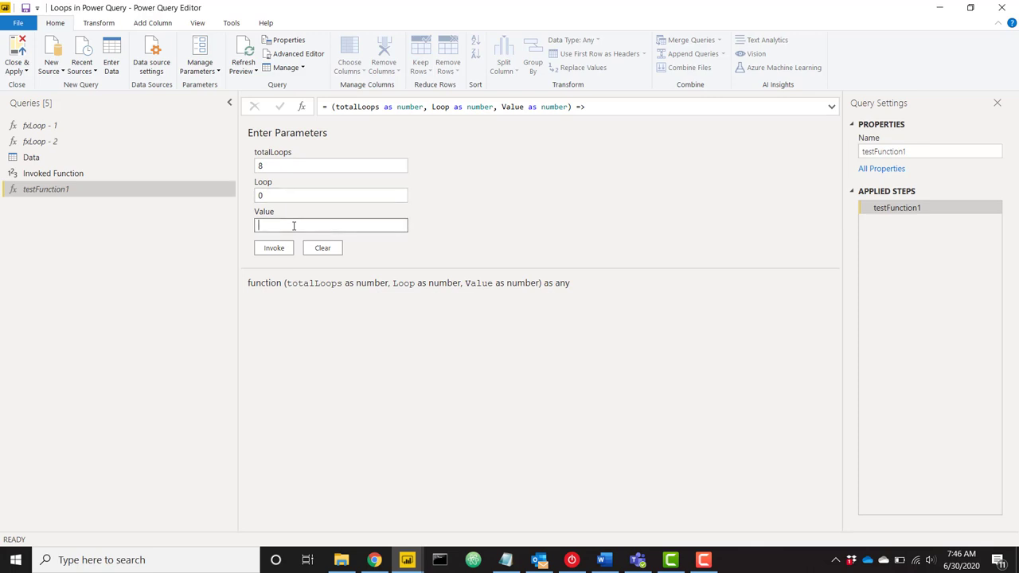
{"action": "type", "text": "3"}
{"action": "left_click", "coordinate": [281, 247]}
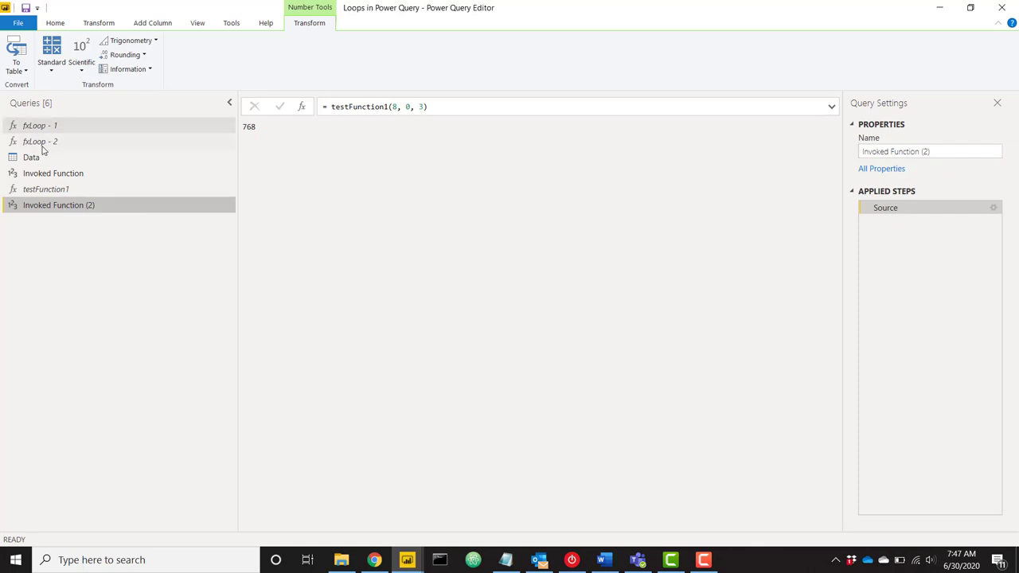
Change testFunction1's then branch to return CurrentLoop instead of CurrentValue.
{"action": "left_click", "coordinate": [40, 191]}
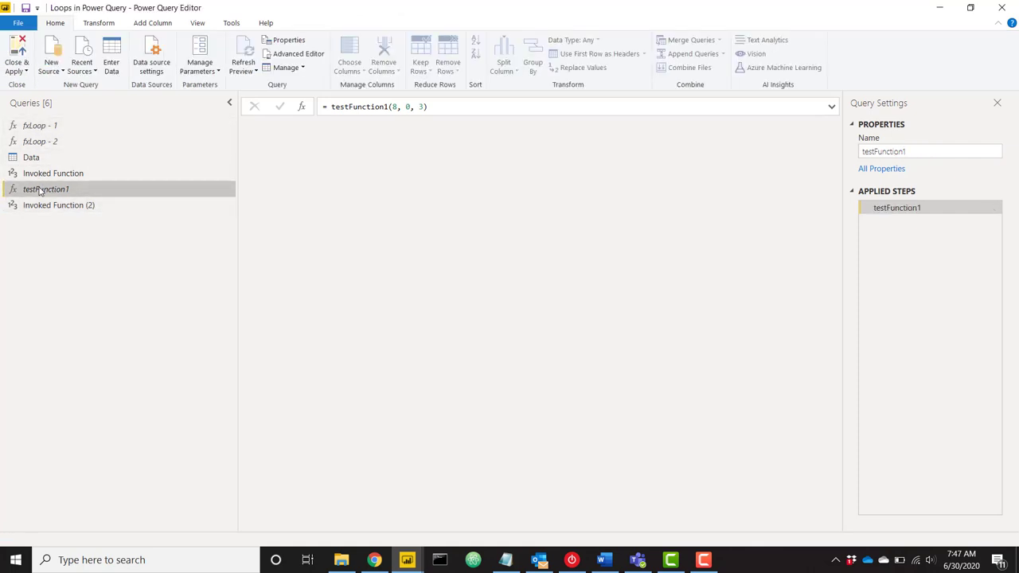
{"action": "left_click", "coordinate": [288, 55]}
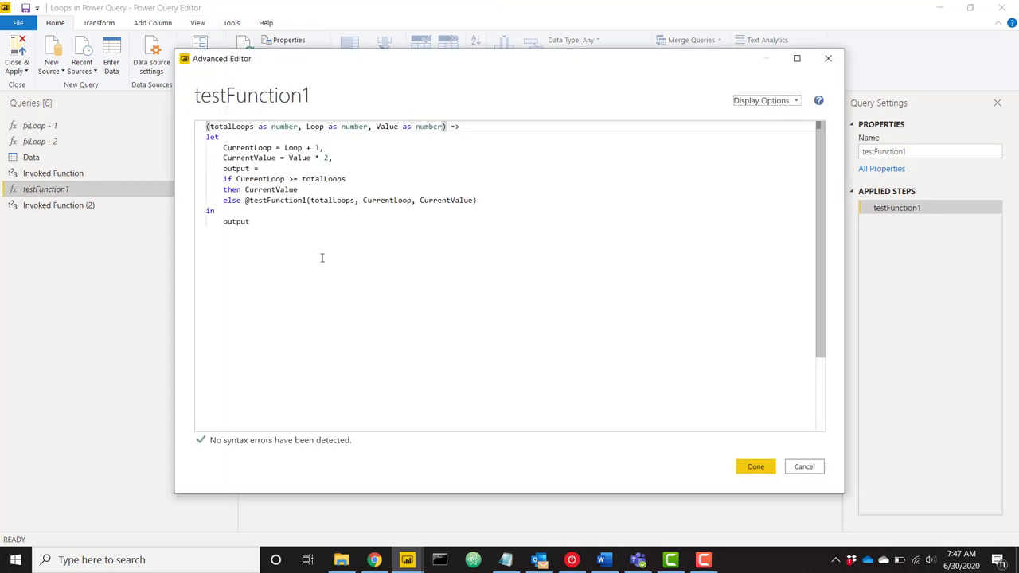
{"action": "left_click", "coordinate": [288, 189]}
{"action": "double_click", "coordinate": [288, 189]}
{"action": "type", "text": "Cur"}
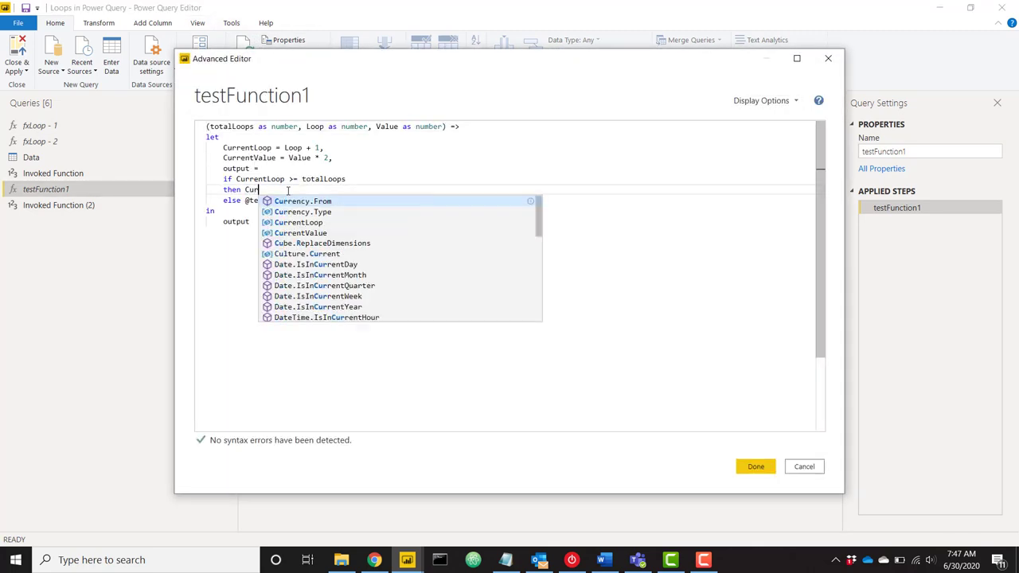
{"action": "type", "text": "rentLoop"}
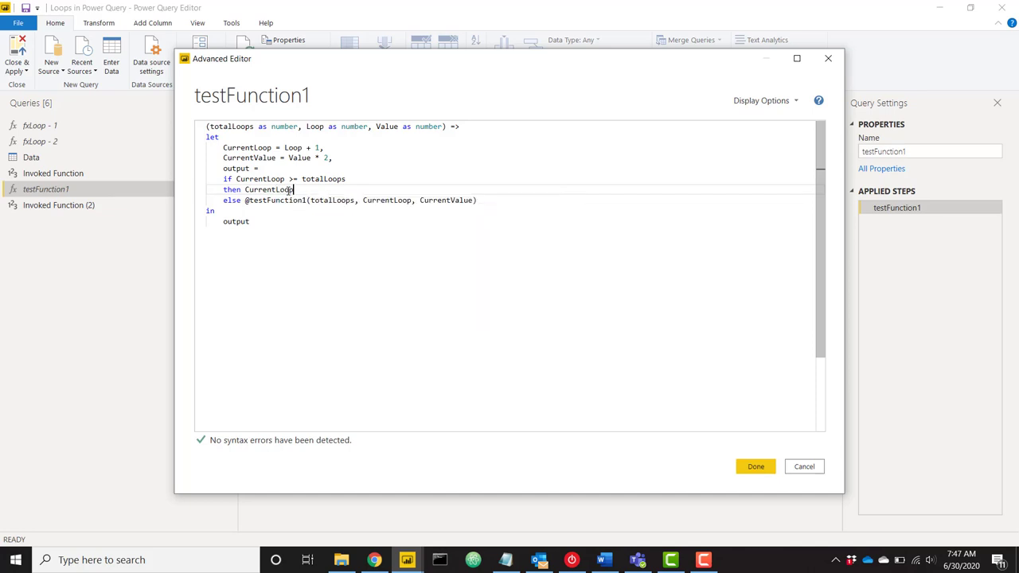
{"action": "left_click", "coordinate": [757, 467]}
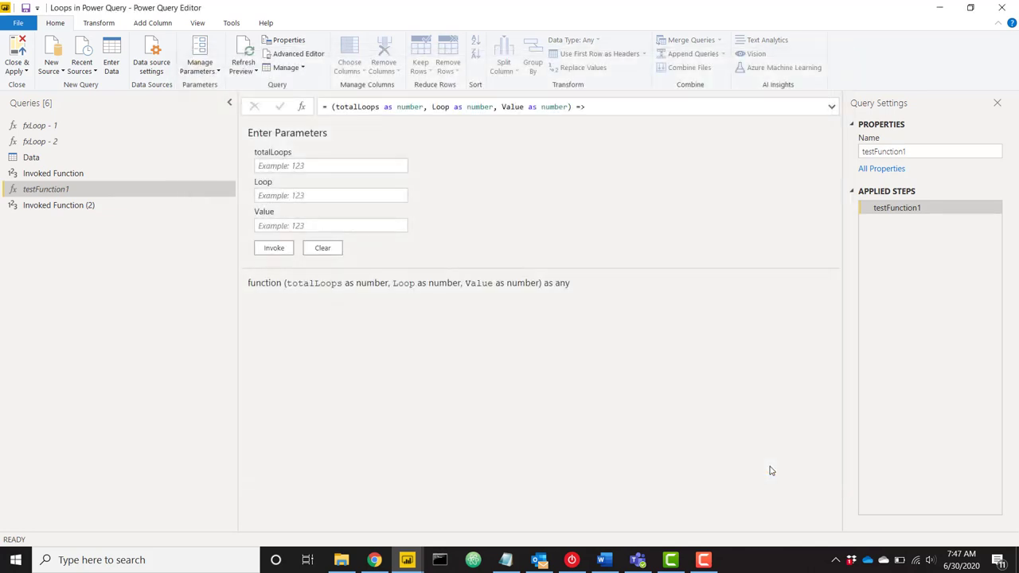
Change Invoked Function (2)'s totalLoops argument from 8 to 12, so it returns 12.
{"action": "left_click", "coordinate": [90, 207]}
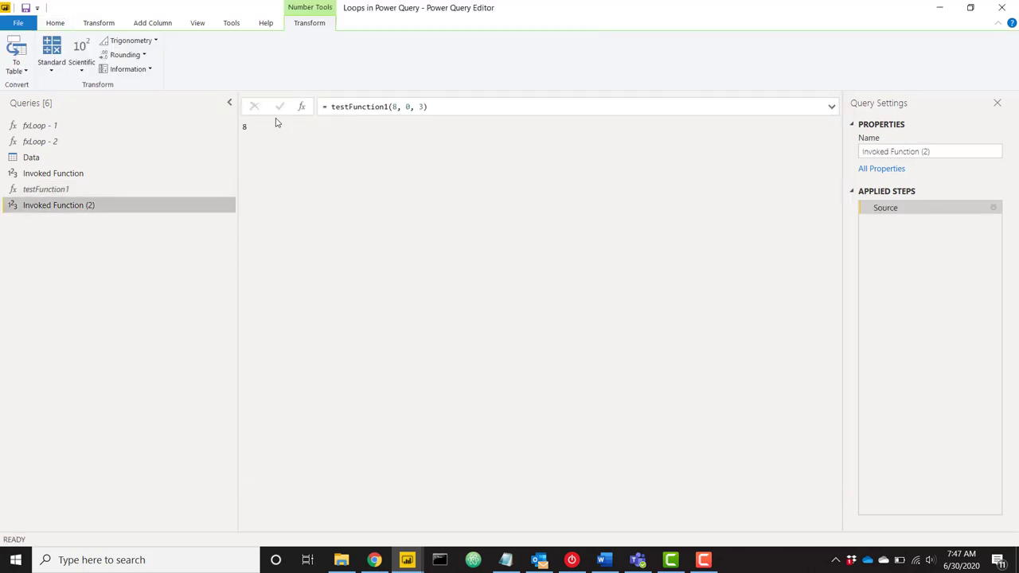
{"action": "left_click", "coordinate": [398, 106]}
{"action": "key", "text": "BackSpace"}
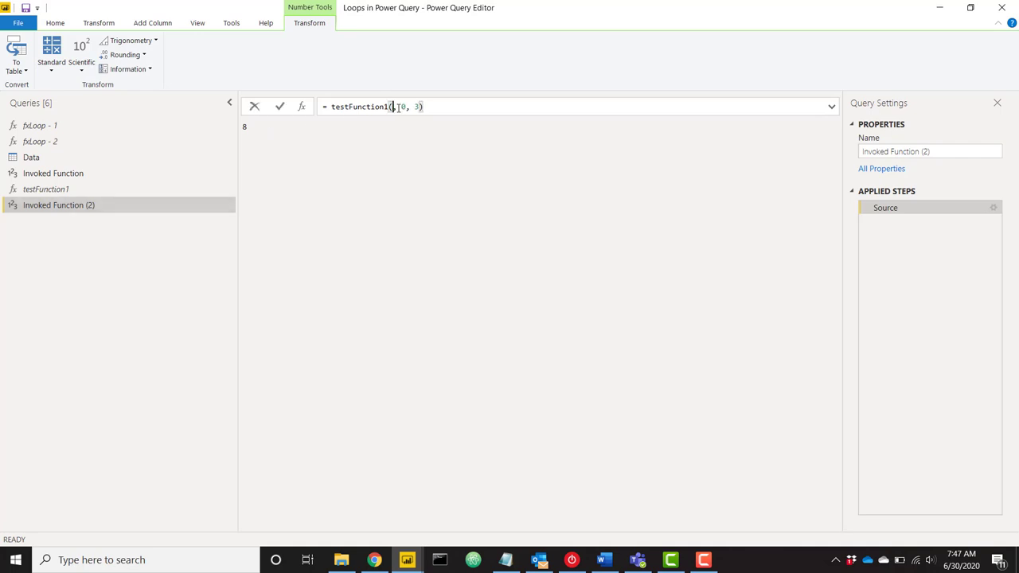
{"action": "type", "text": "12"}
{"action": "key", "text": "Return"}
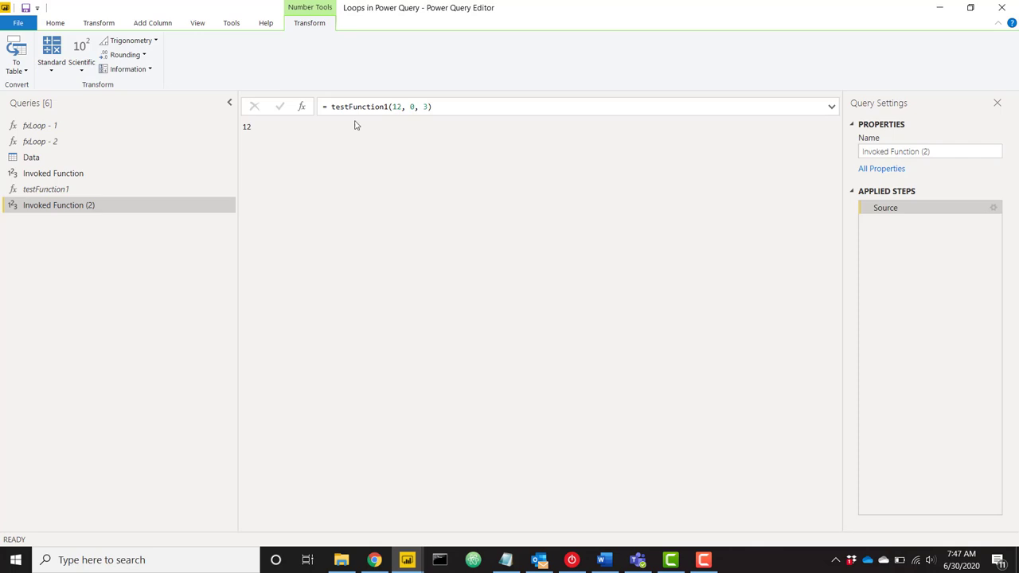